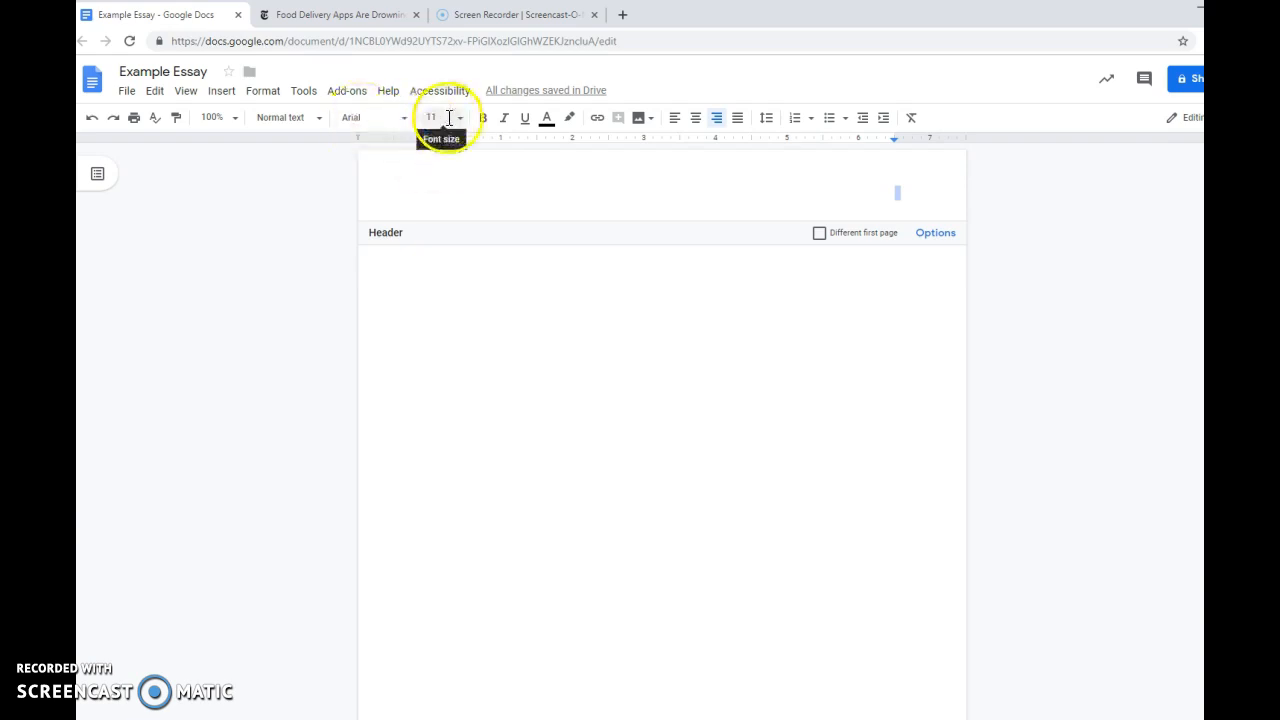
Set the page header's text to Times New Roman, size 12.
{"action": "left_click", "coordinate": [402, 119]}
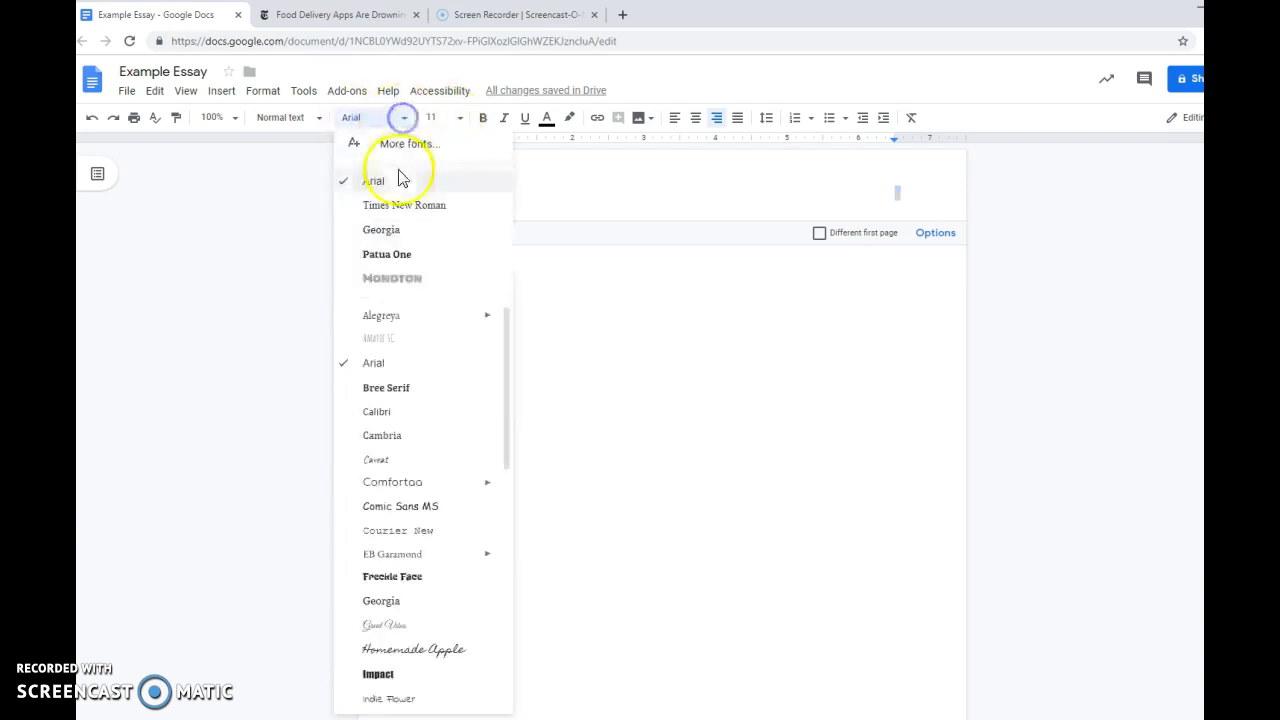
{"action": "left_click", "coordinate": [444, 214]}
{"action": "left_click", "coordinate": [455, 119]}
{"action": "left_click", "coordinate": [441, 237]}
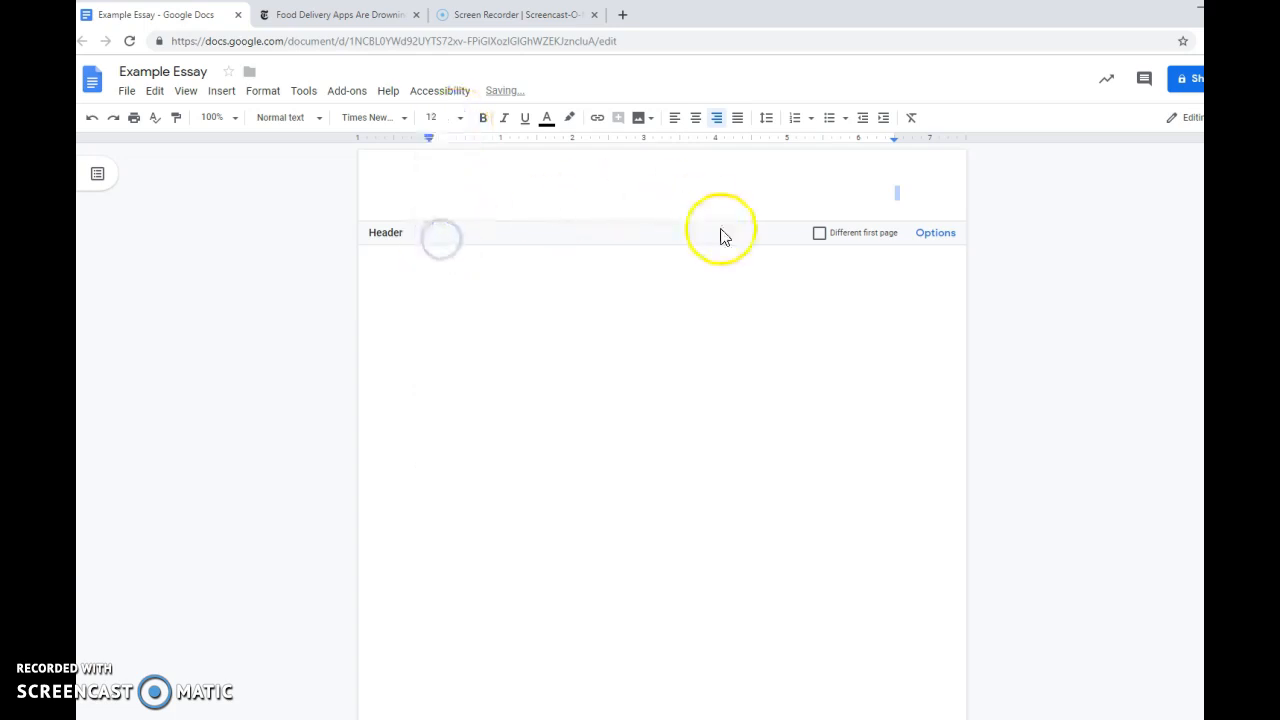
{"action": "left_click", "coordinate": [899, 191]}
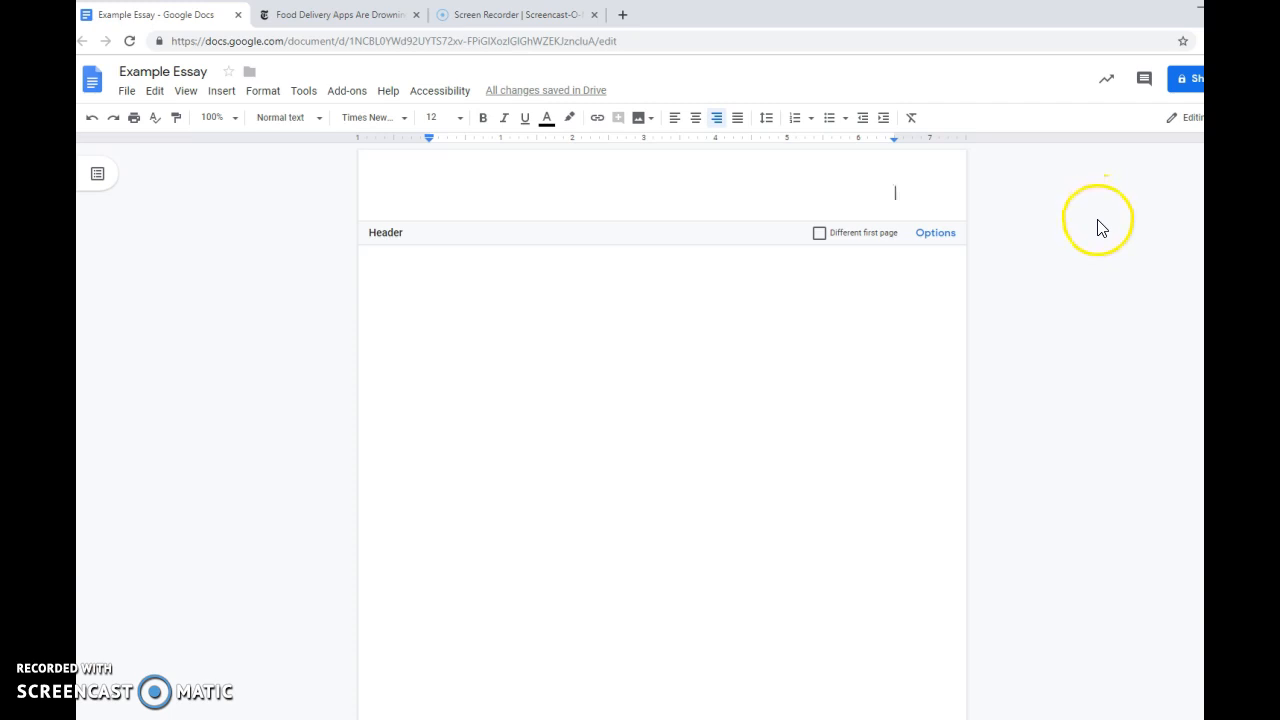
Enter the writer's last name followed by the number 1 in the header.
{"action": "type", "text": "Andreasen"}
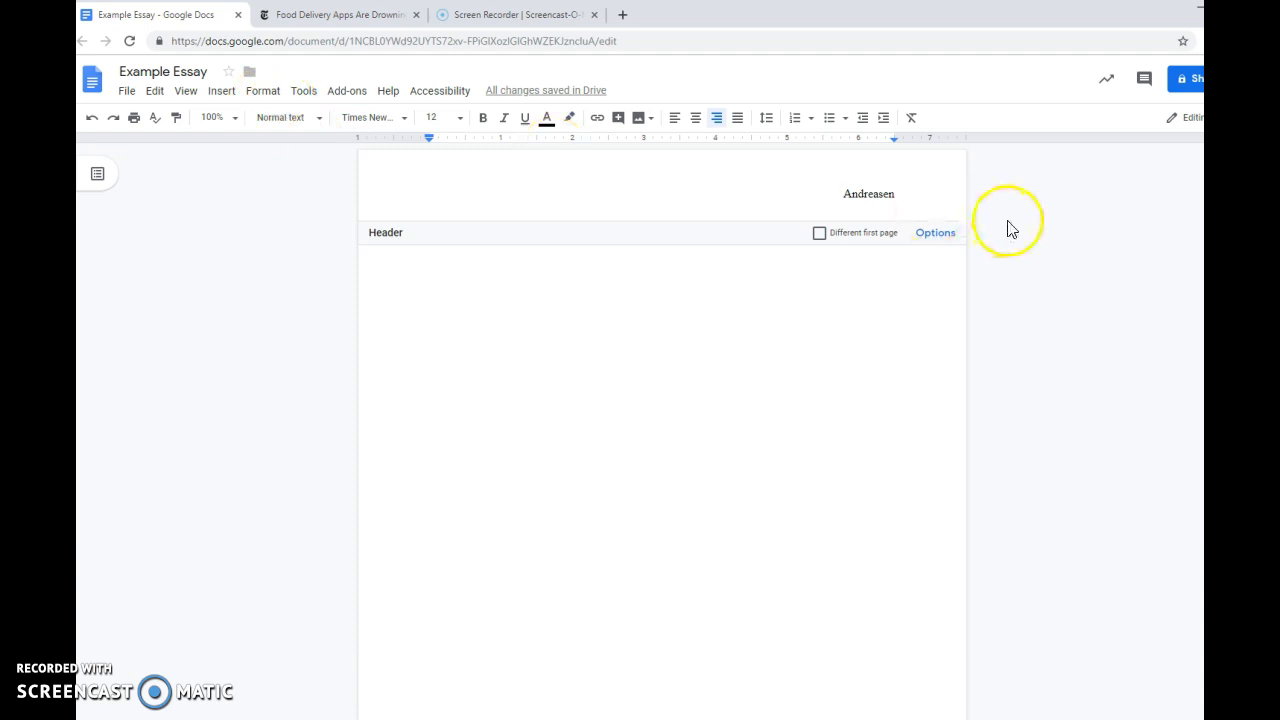
{"action": "type", "text": "1"}
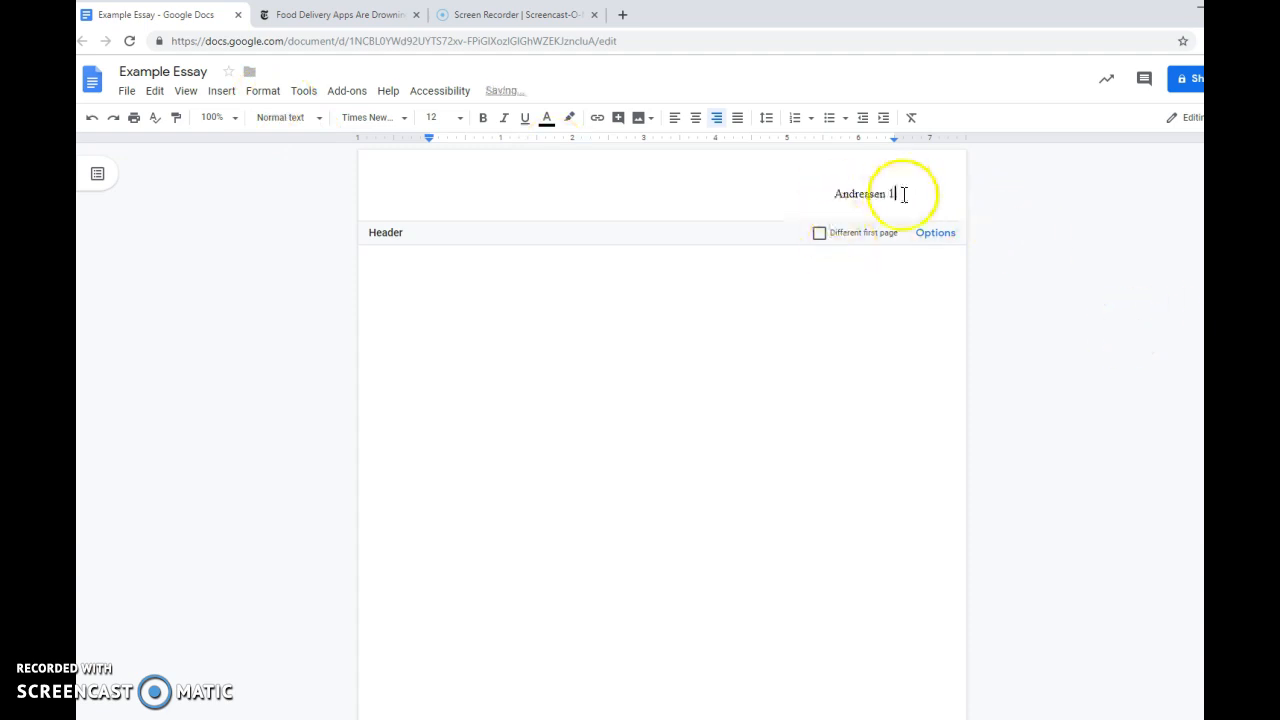
Insert a page break in the document body to check the header on the following page.
{"action": "scroll", "coordinate": [766, 583], "scroll_direction": "down", "scroll_amount": 2}
{"action": "left_click", "coordinate": [682, 490]}
{"action": "key", "text": "ctrl+Return"}
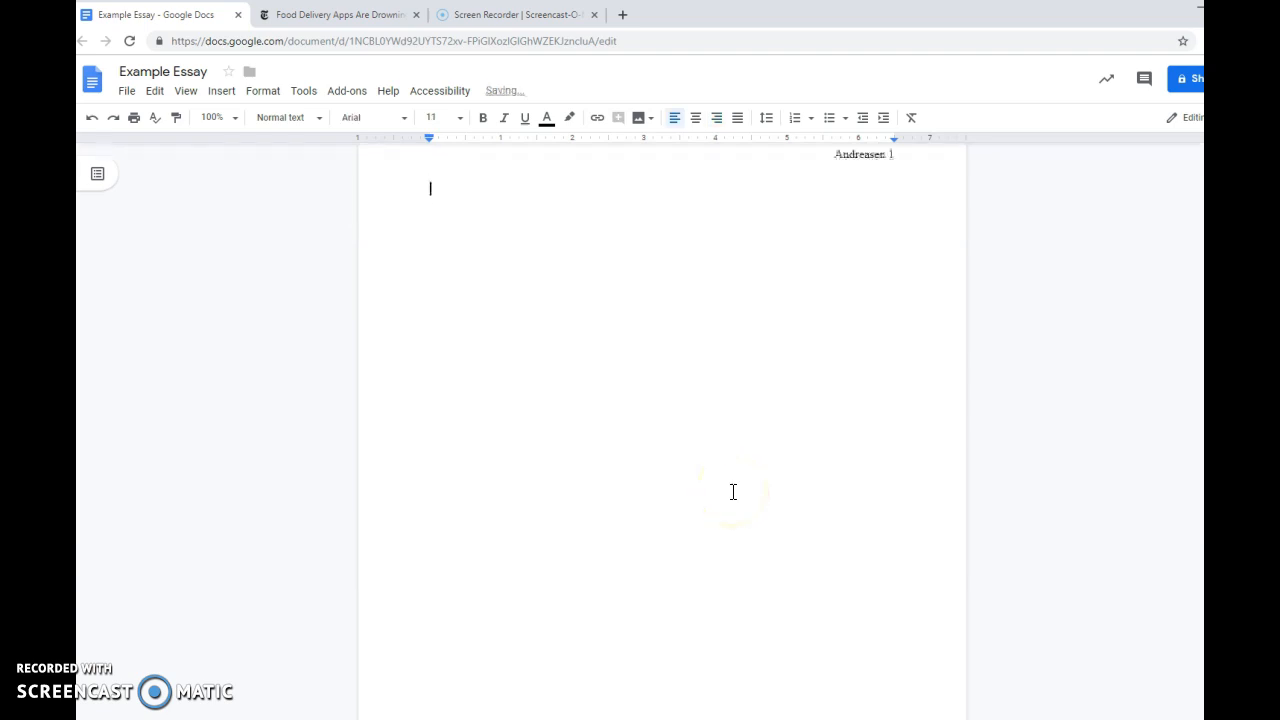
Replace the manually entered 1 in the header with an automatic page number shown at the upper right of every page.
{"action": "left_click", "coordinate": [903, 190]}
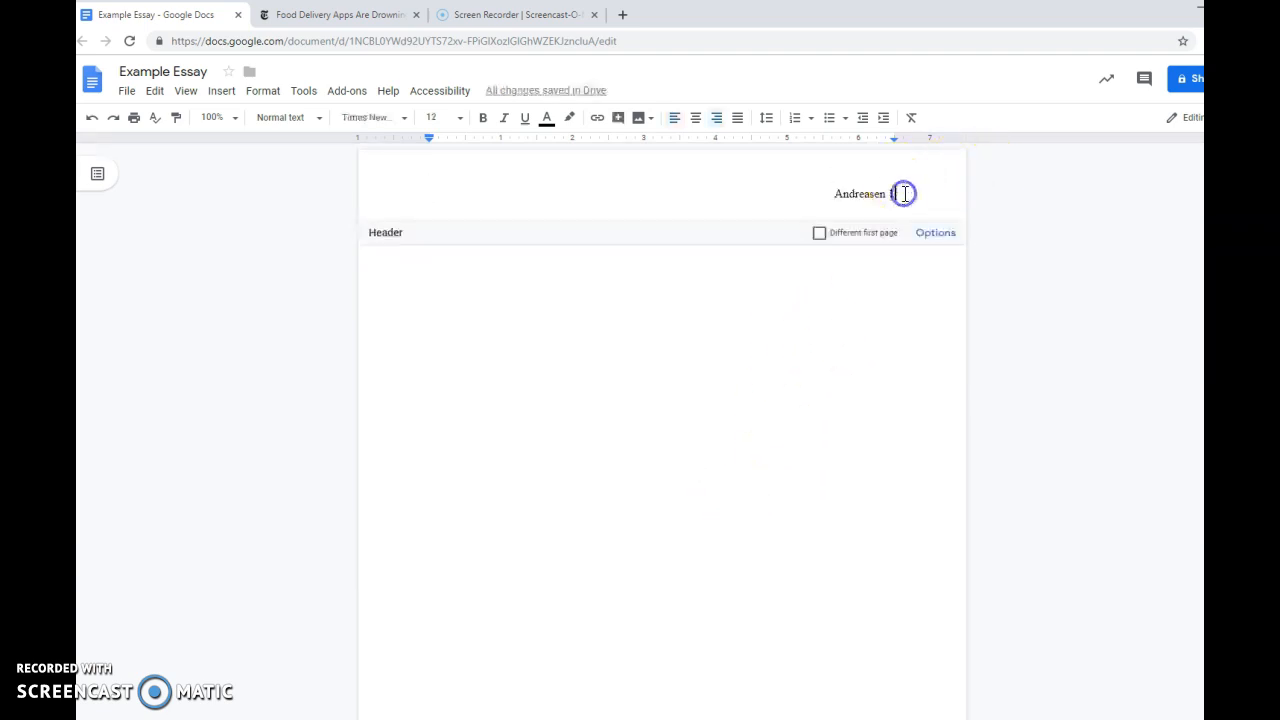
{"action": "key", "text": "BackSpace"}
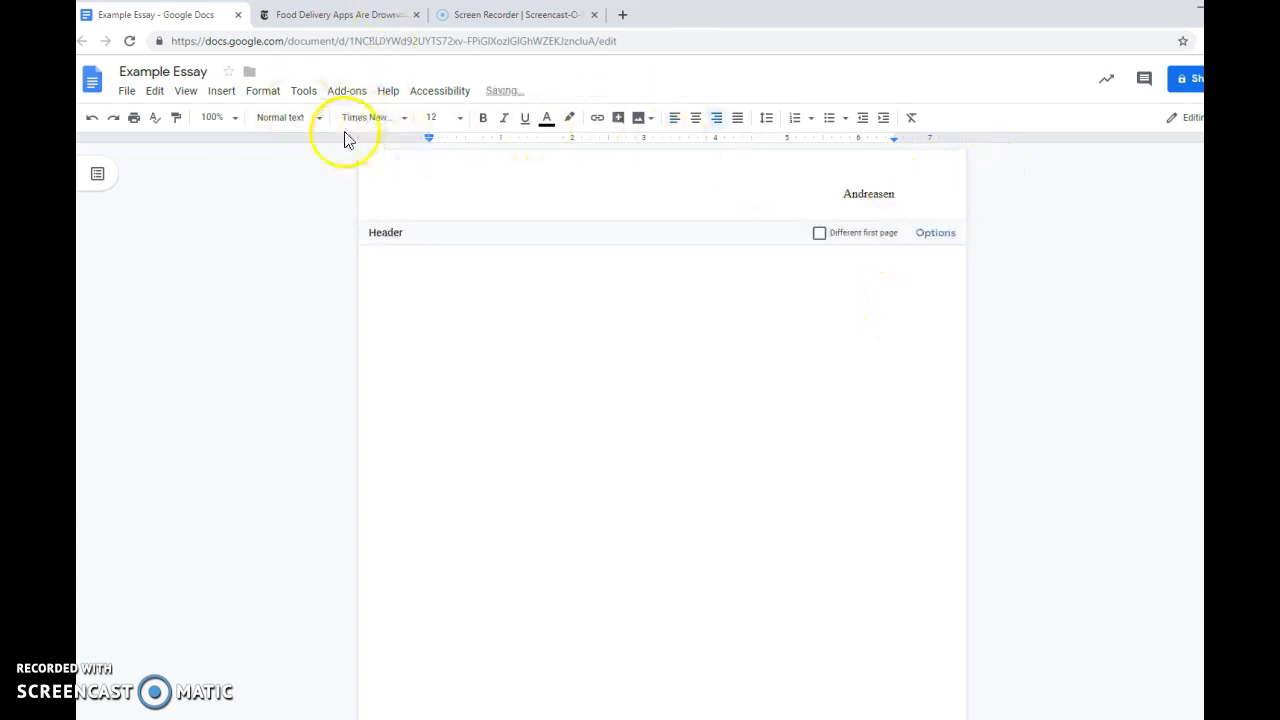
{"action": "left_click", "coordinate": [224, 93]}
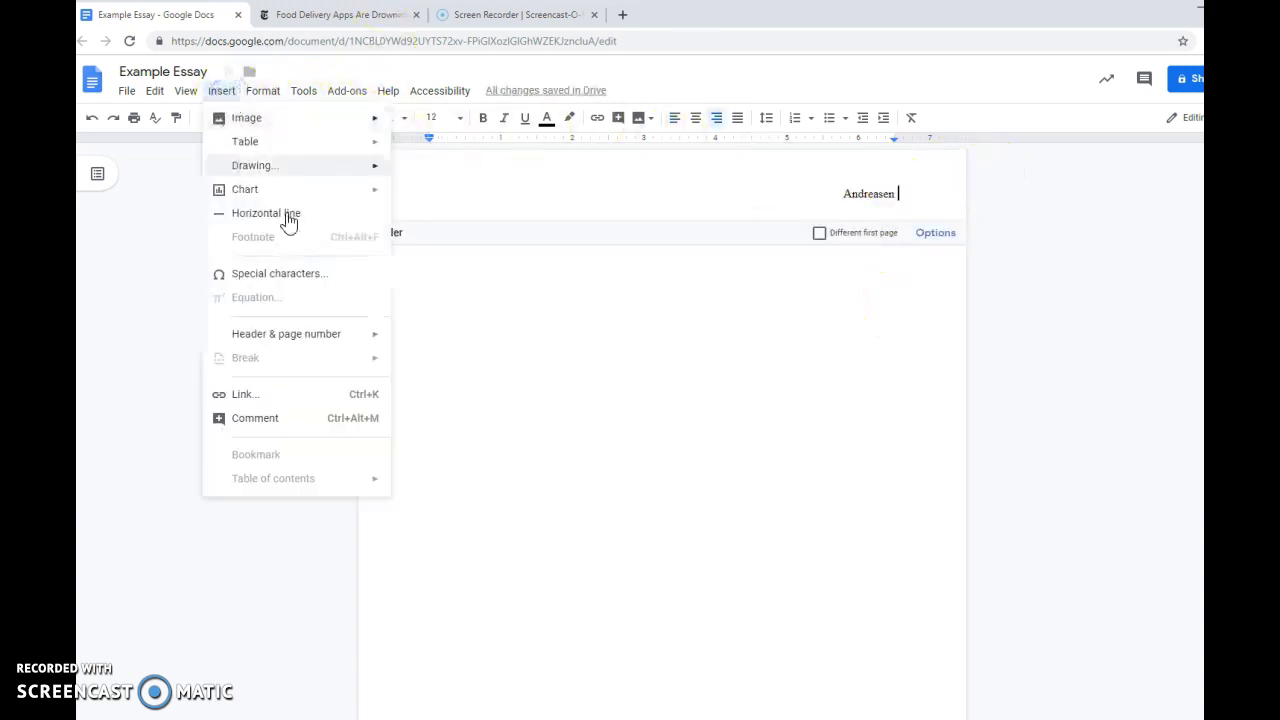
{"action": "mouse_move", "coordinate": [317, 337]}
{"action": "mouse_move", "coordinate": [523, 394]}
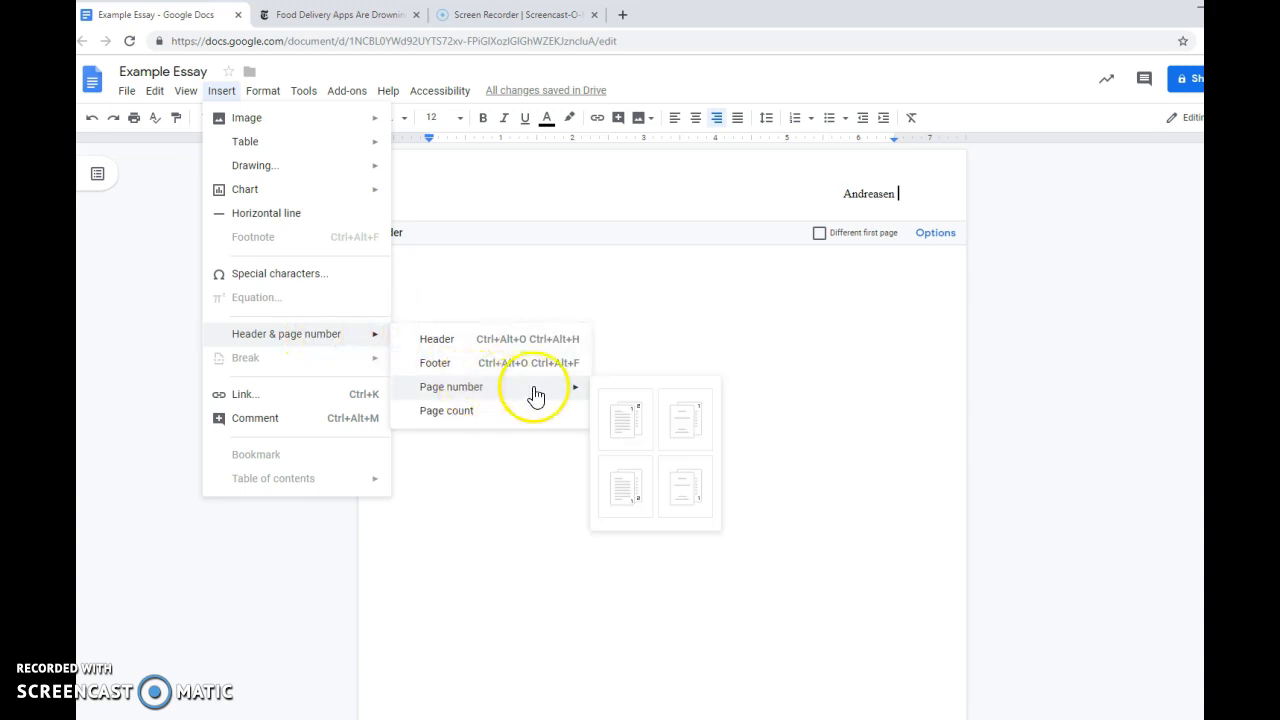
{"action": "left_click", "coordinate": [625, 405]}
{"action": "left_click", "coordinate": [809, 361]}
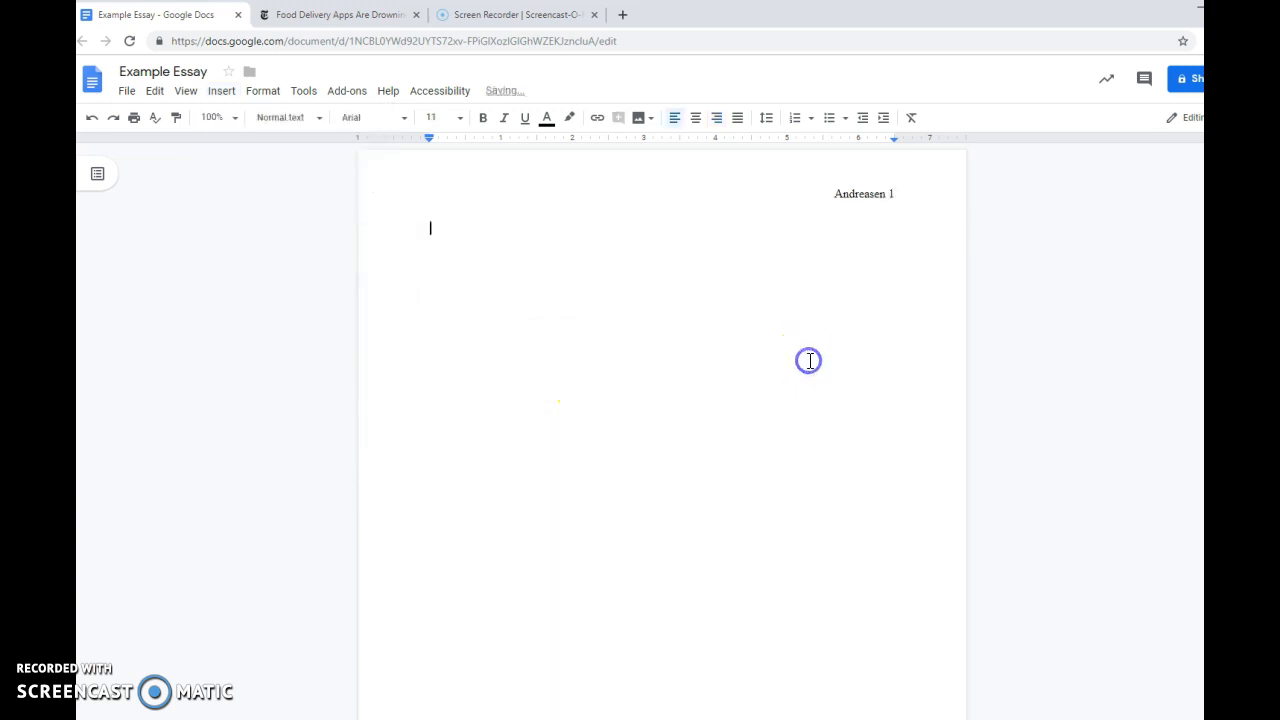
Add another page break to check the header's numbering, and remove the added page breaks.
{"action": "left_click", "coordinate": [613, 440]}
{"action": "key", "text": "ctrl+Return"}
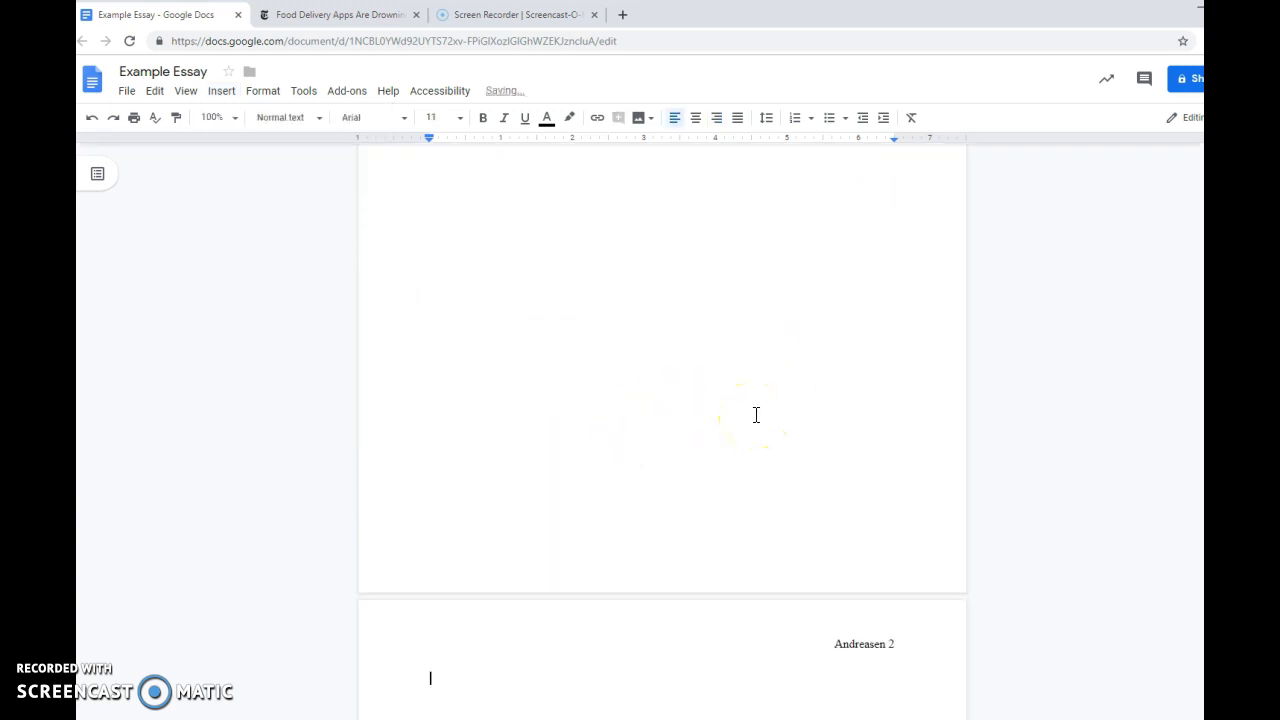
{"action": "key", "text": "BackSpace"}
{"action": "key", "text": "BackSpace"}
{"action": "key", "text": "BackSpace"}
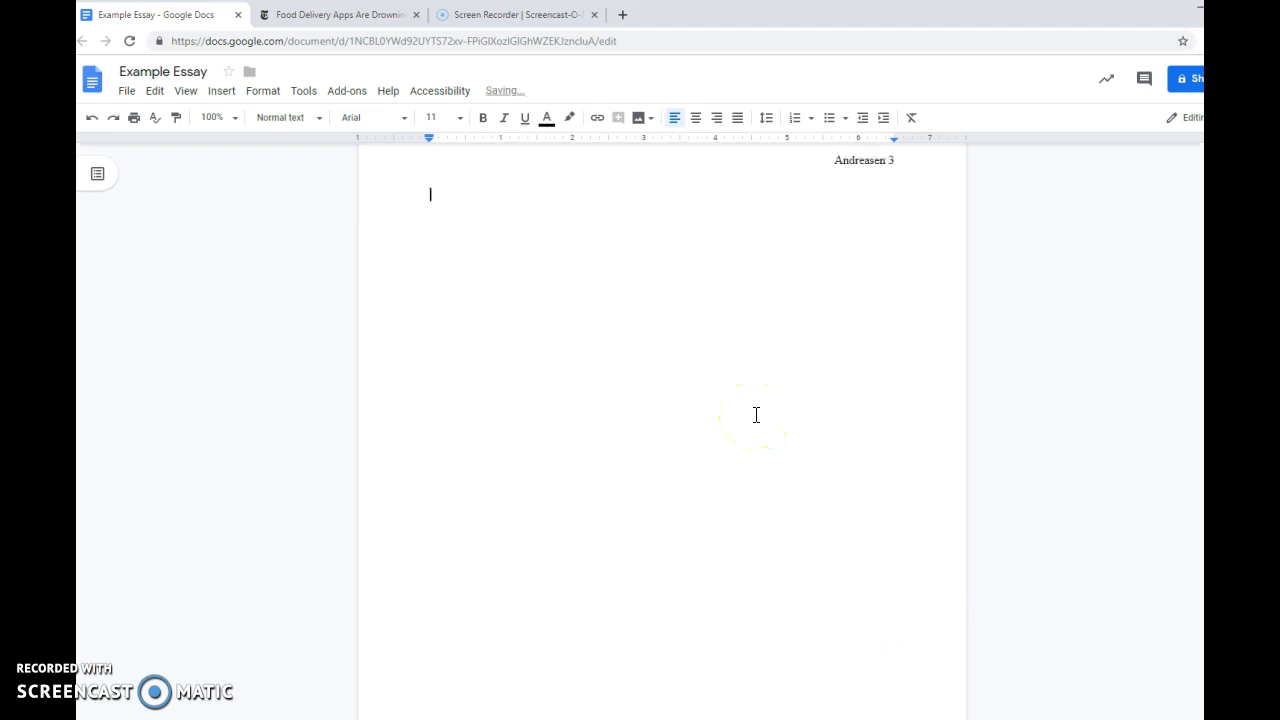
{"action": "left_click", "coordinate": [442, 334]}
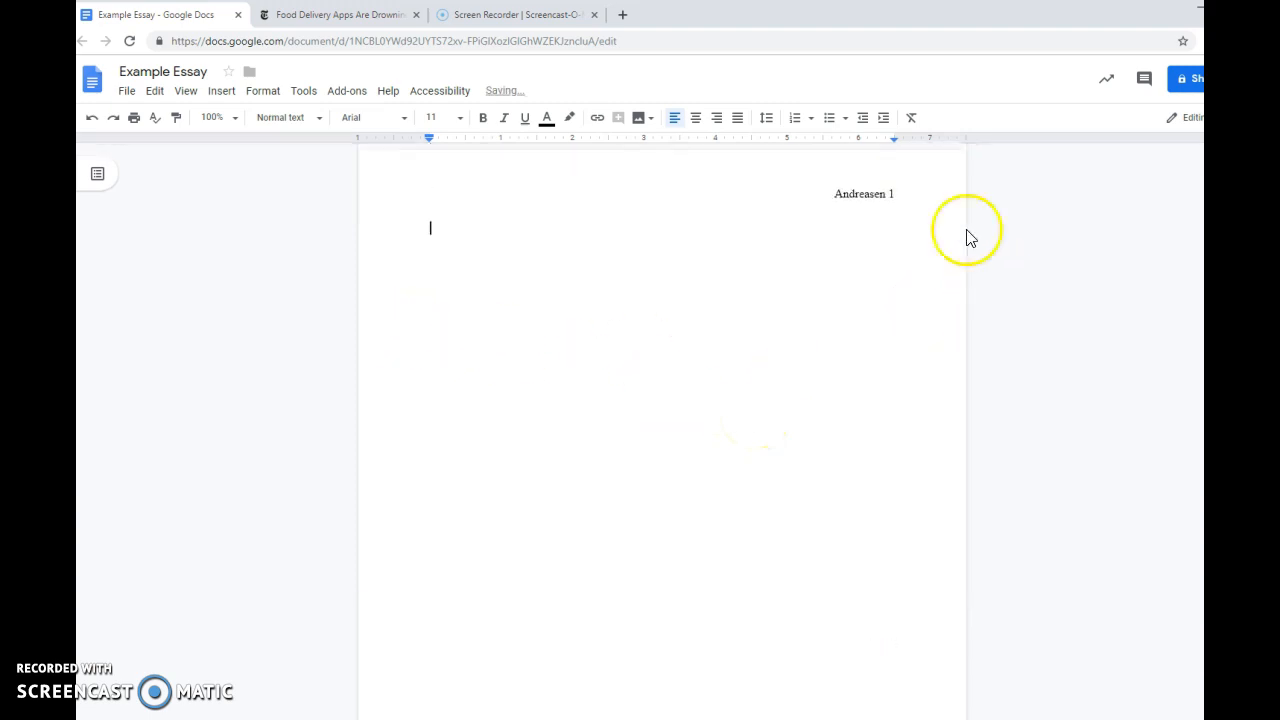
Set the body text at the start of page 1 to Times New Roman, size 12.
{"action": "double_click", "coordinate": [869, 195]}
{"action": "left_click", "coordinate": [415, 290]}
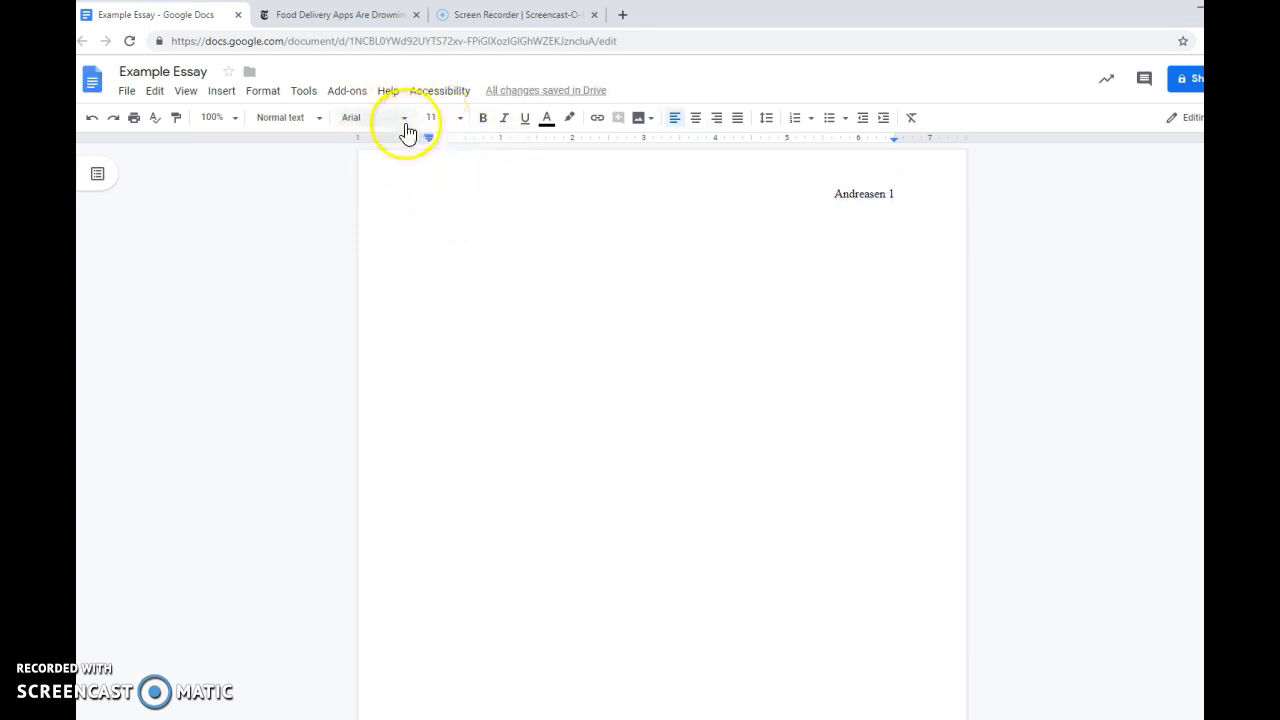
{"action": "left_click", "coordinate": [404, 118]}
{"action": "left_click", "coordinate": [417, 179]}
{"action": "left_click", "coordinate": [455, 122]}
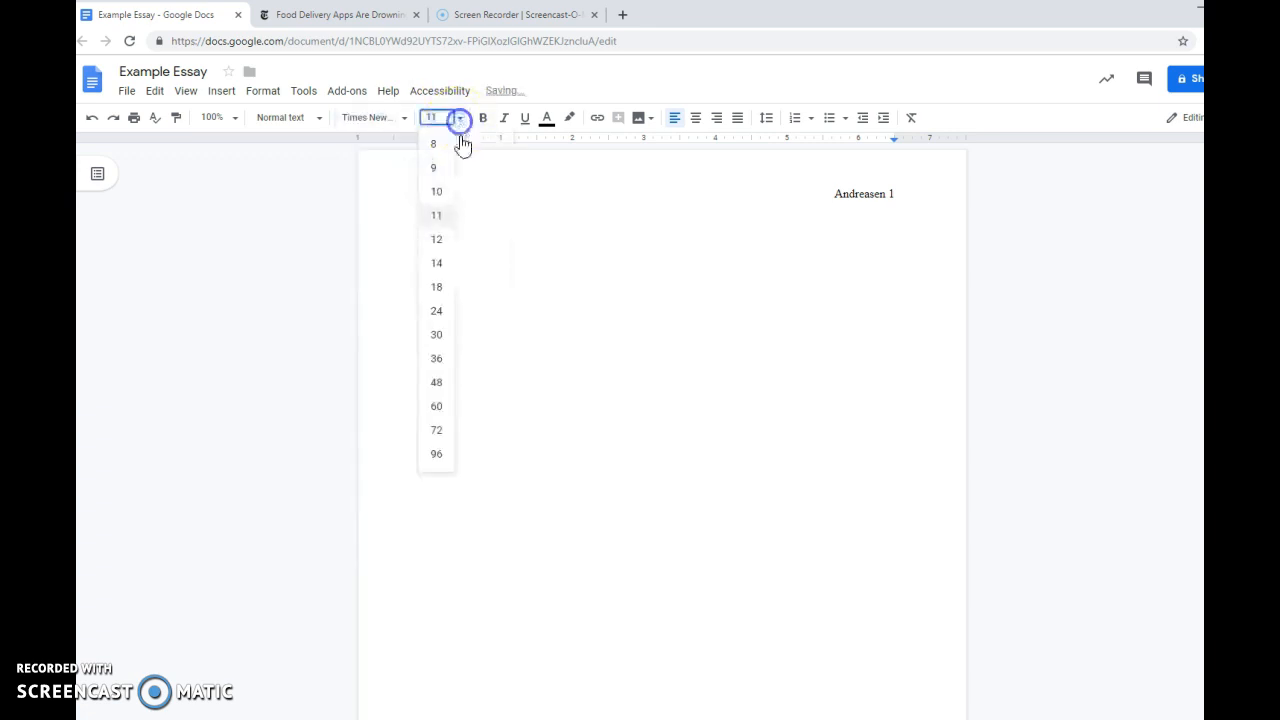
{"action": "left_click", "coordinate": [437, 238]}
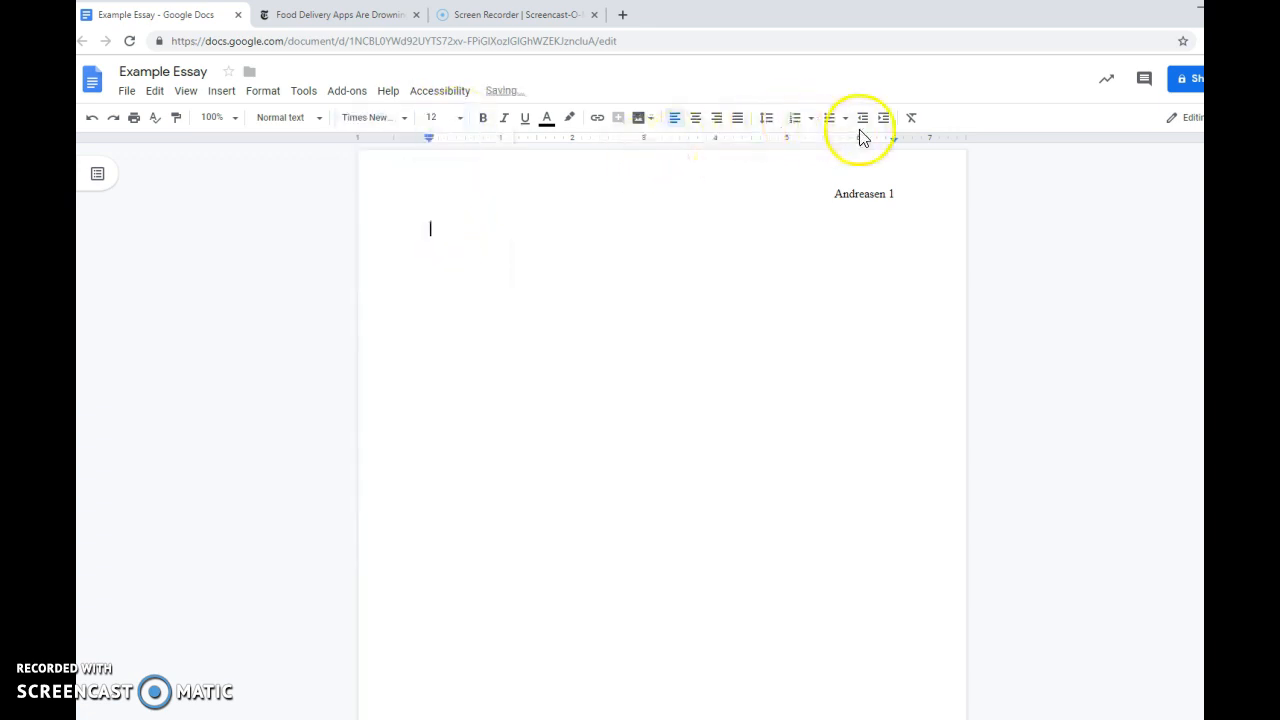
Set the body's line spacing to Double and check the spacing options.
{"action": "left_click", "coordinate": [767, 120]}
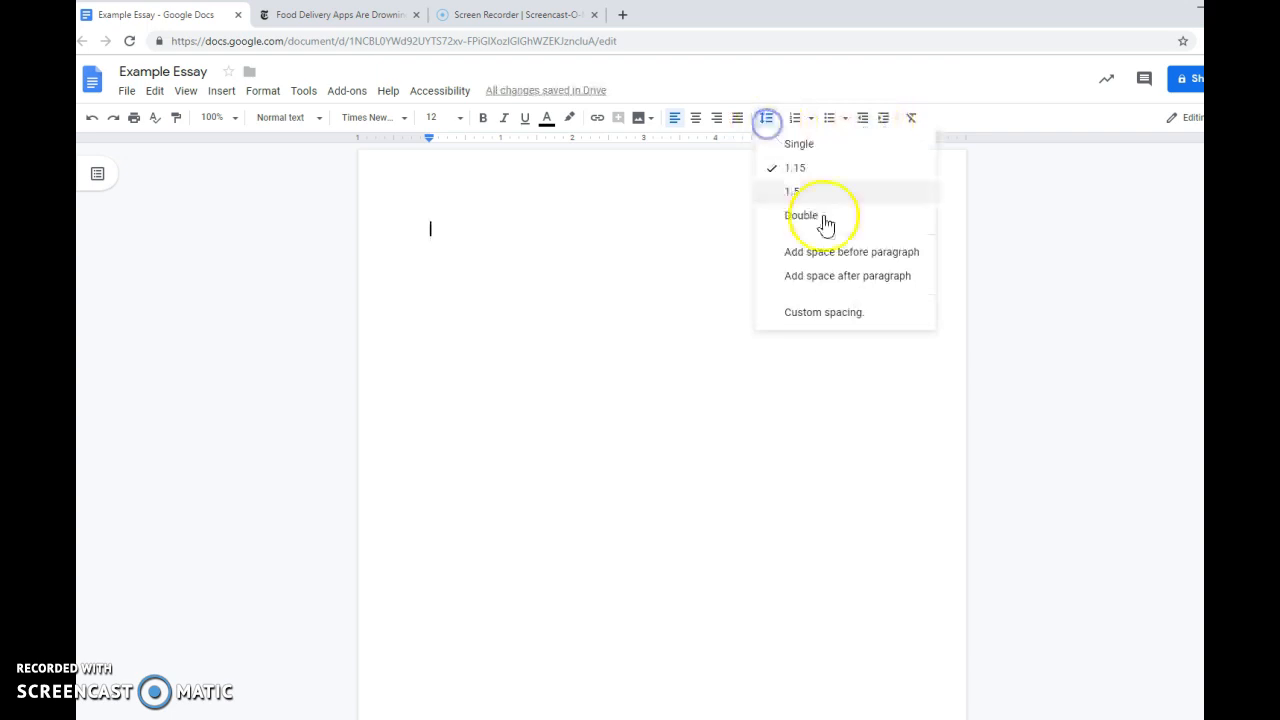
{"action": "left_click", "coordinate": [826, 220]}
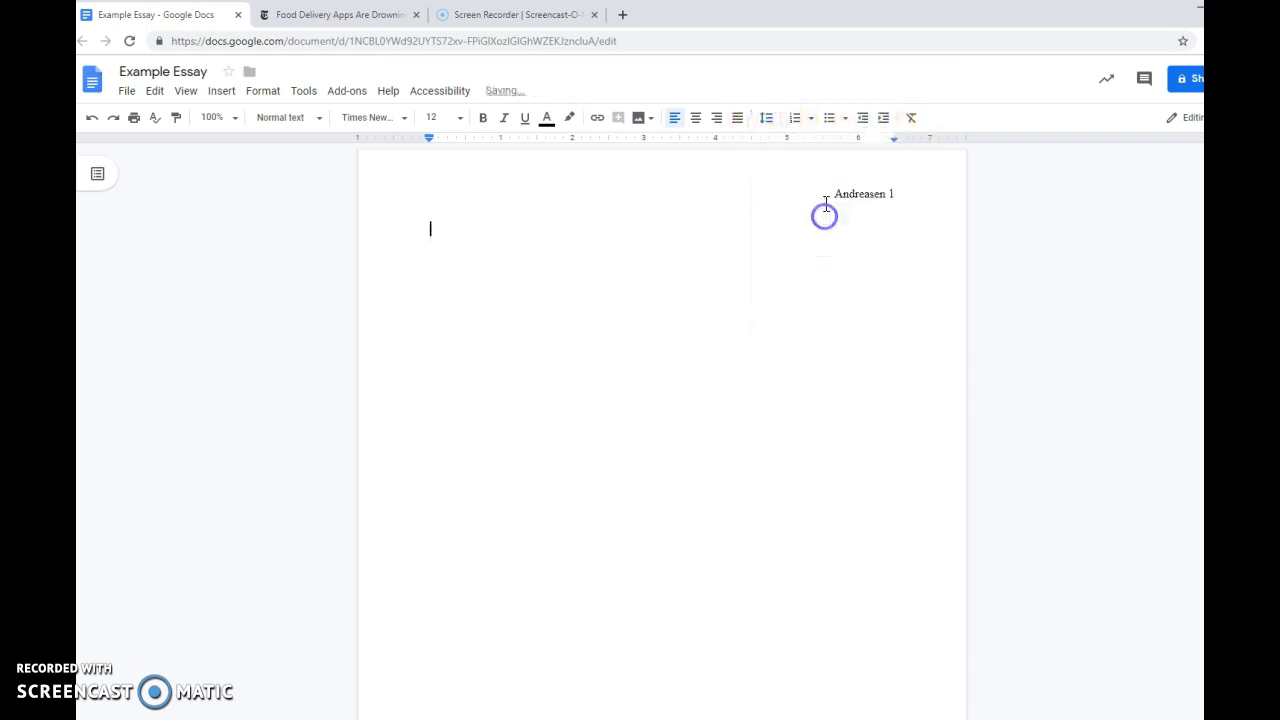
{"action": "left_click", "coordinate": [770, 120]}
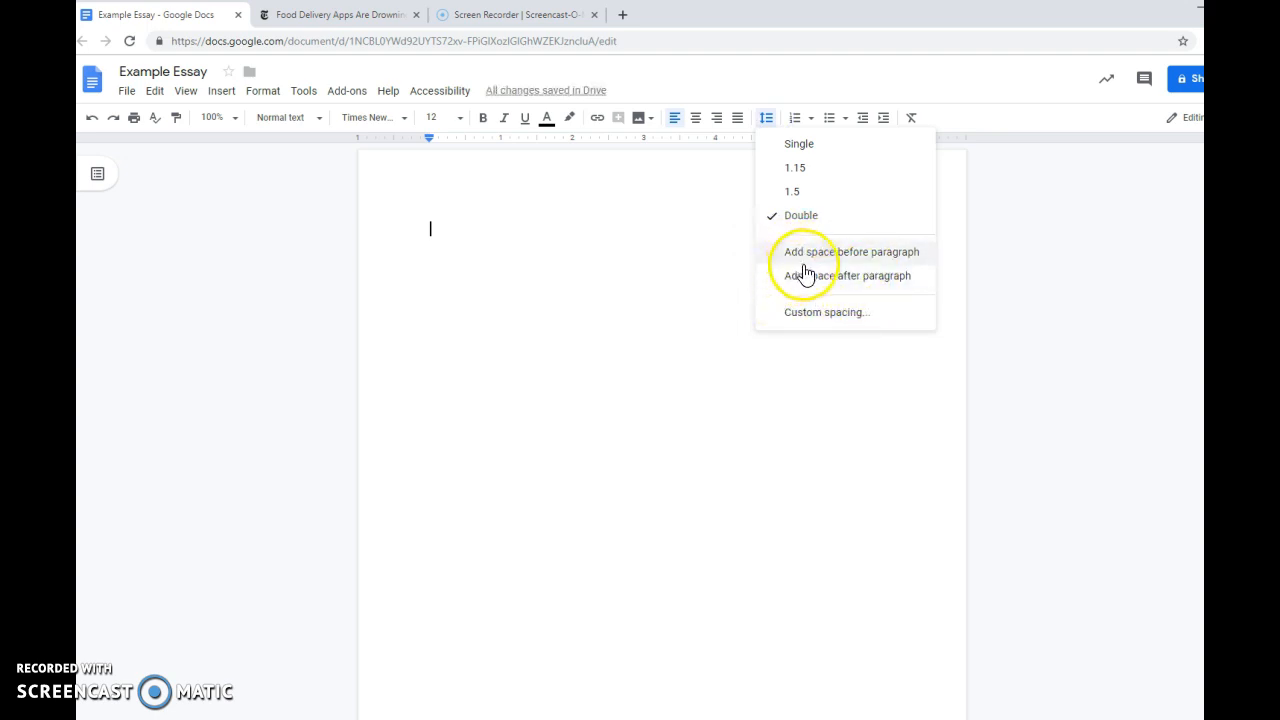
{"action": "left_click", "coordinate": [556, 253]}
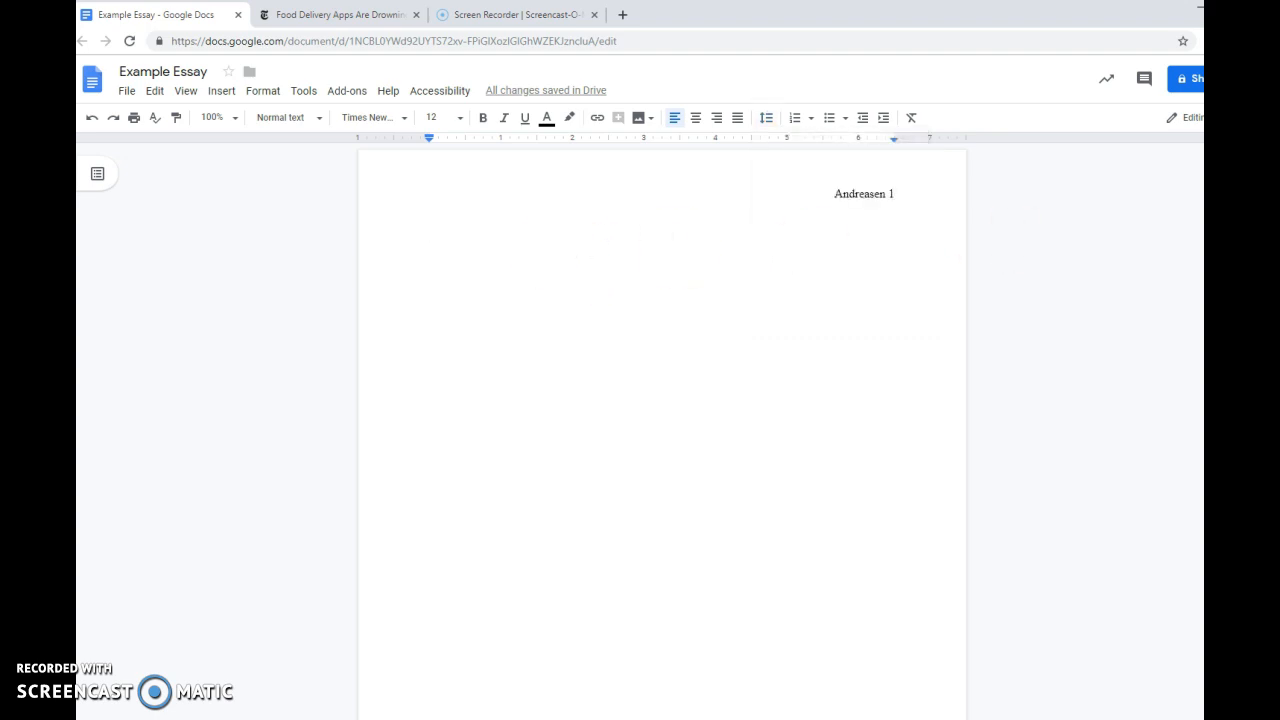
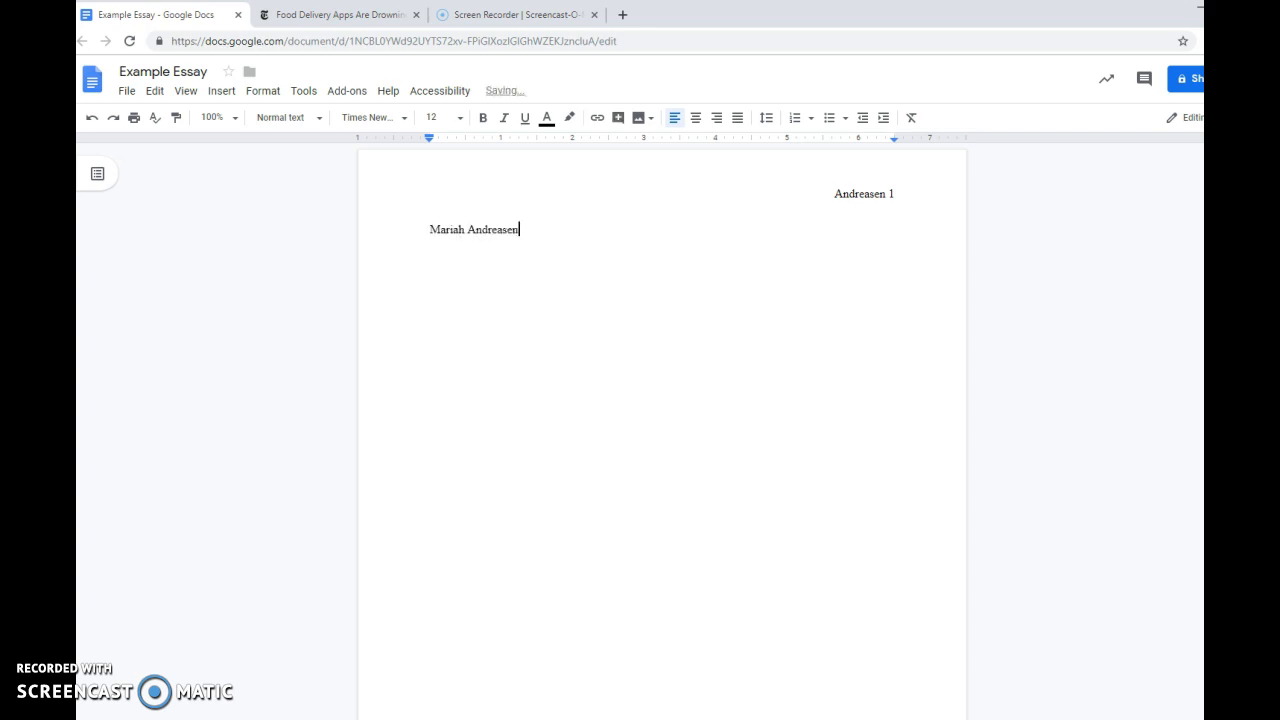
Enter the student's full name on the first body line and the teacher's title and full name on the second.
{"action": "key", "text": "Return"}
{"action": "key", "text": "Return"}
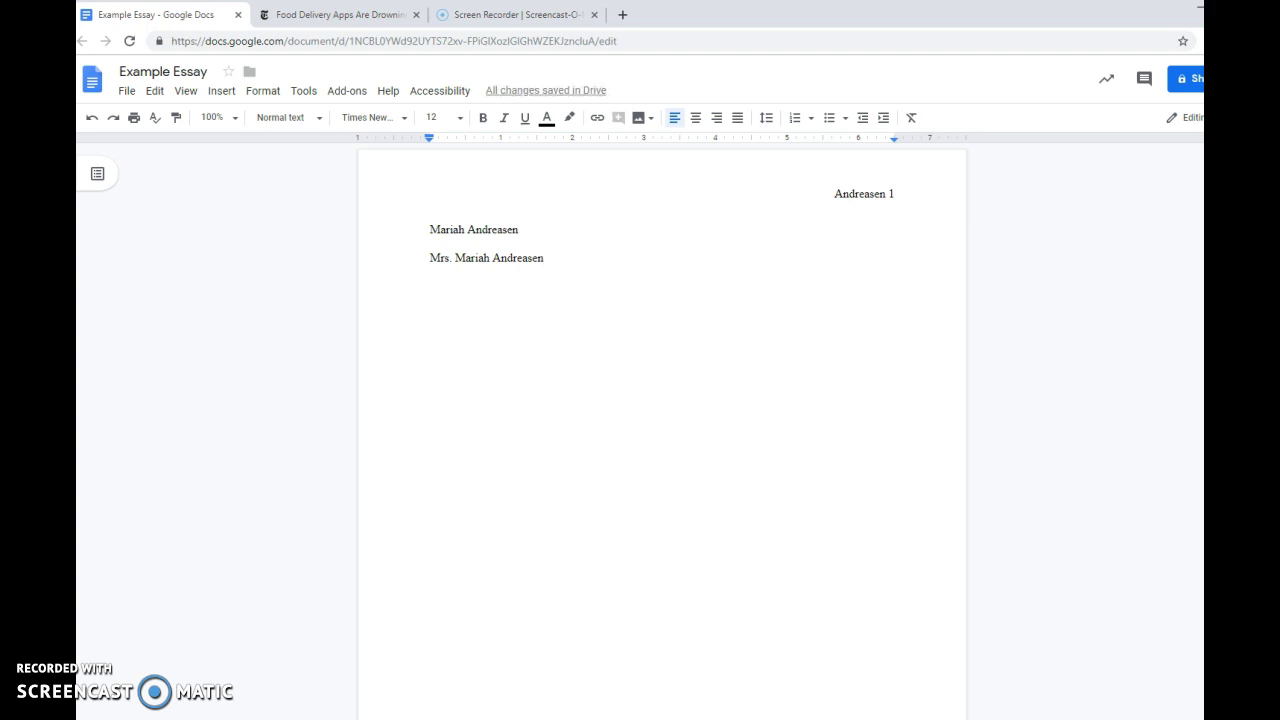
Enter the course name "Language Arts 10A" on the third heading line.
{"action": "type", "text": "Language Arts"}
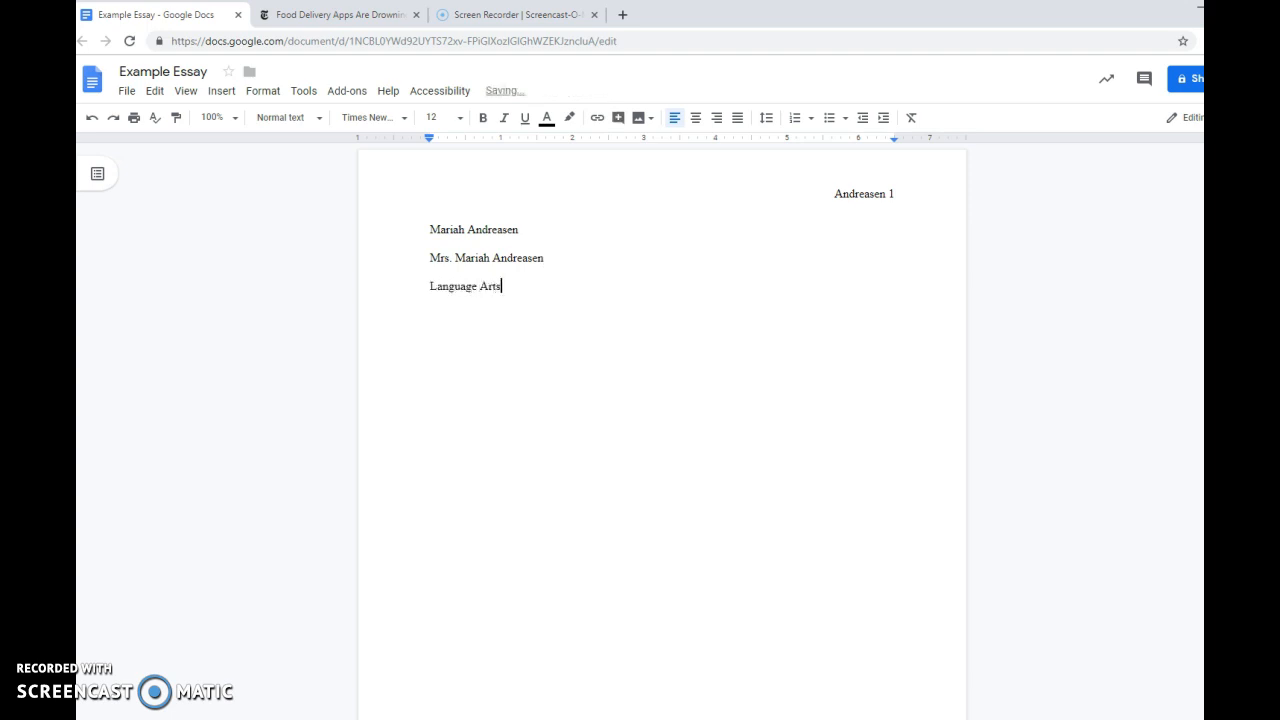
{"action": "type", "text": " 10A"}
Try the abbreviation "L.A. 10" as the course line and restore it to "Language Arts 10A".
{"action": "left_click", "coordinate": [563, 294]}
{"action": "left_click", "coordinate": [350, 280]}
{"action": "left_click_drag", "start_coordinate": [543, 289], "coordinate": [406, 289]}
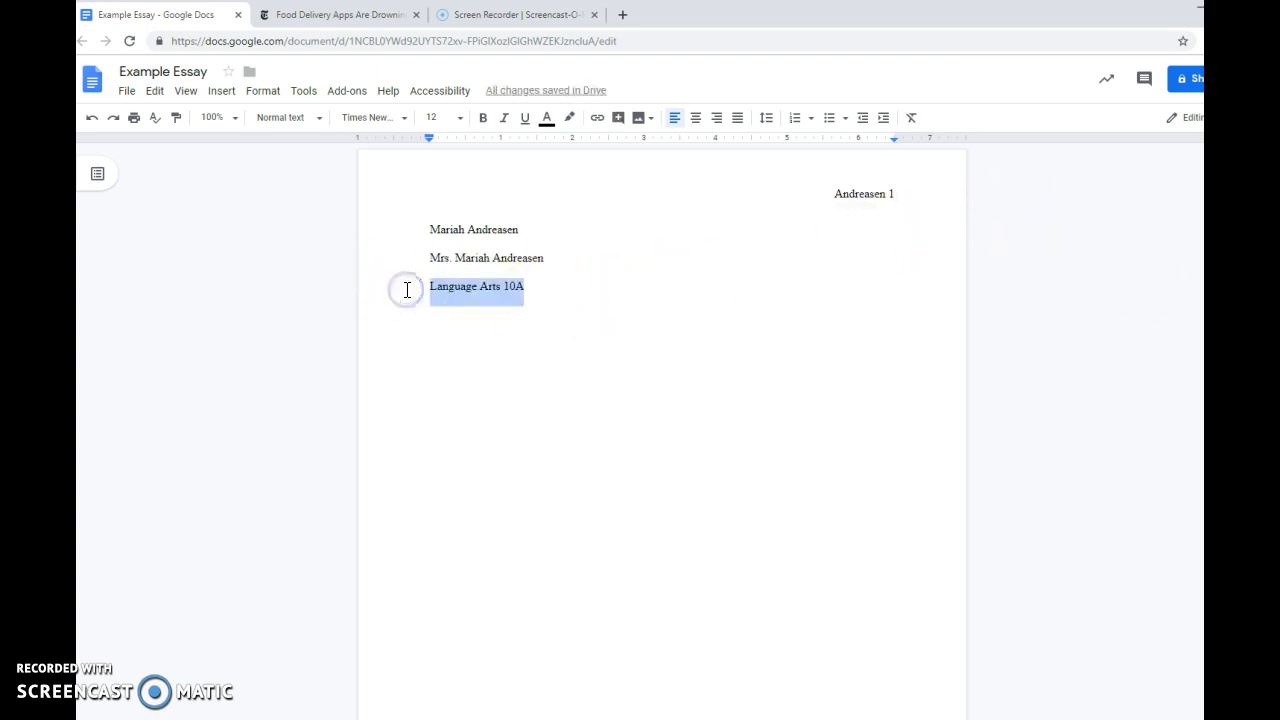
{"action": "key", "text": "BackSpace"}
{"action": "type", "text": "L.A"}
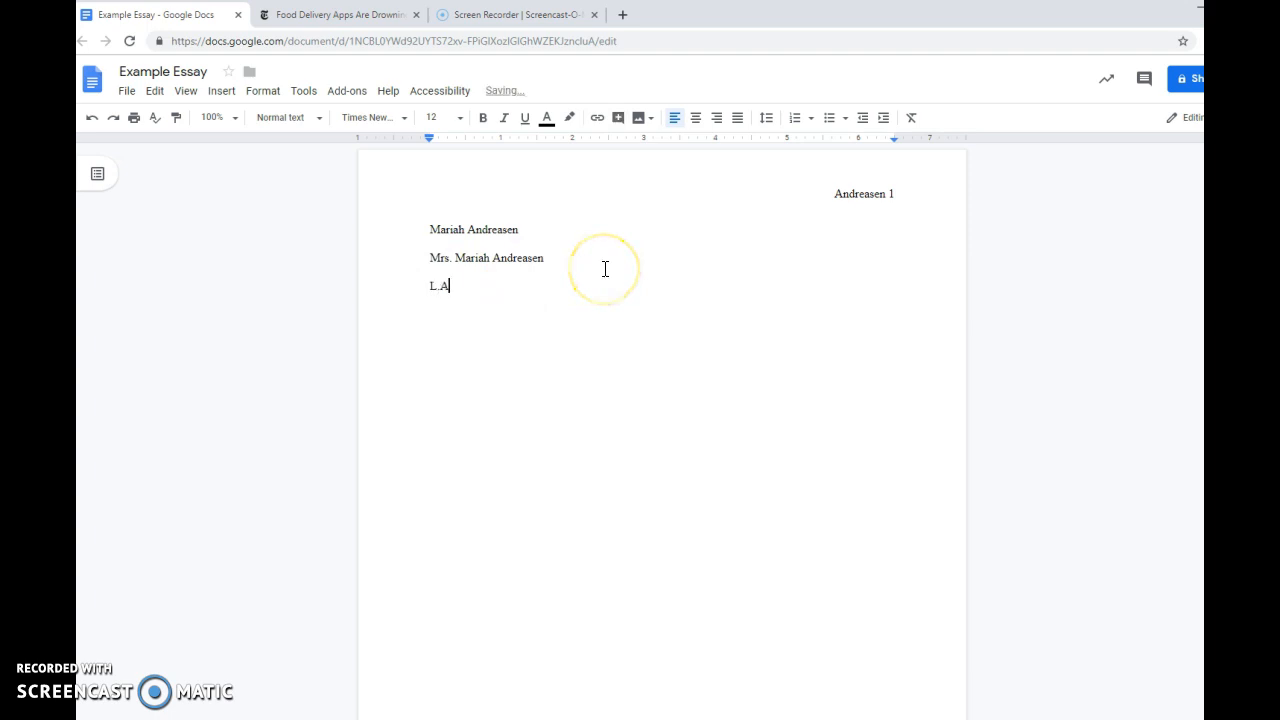
{"action": "type", "text": ". 10"}
{"action": "key", "text": "BackSpace"}
{"action": "key", "text": "BackSpace"}
{"action": "key", "text": "BackSpace"}
{"action": "key", "text": "BackSpace"}
{"action": "type", "text": "Language Arts 10A"}
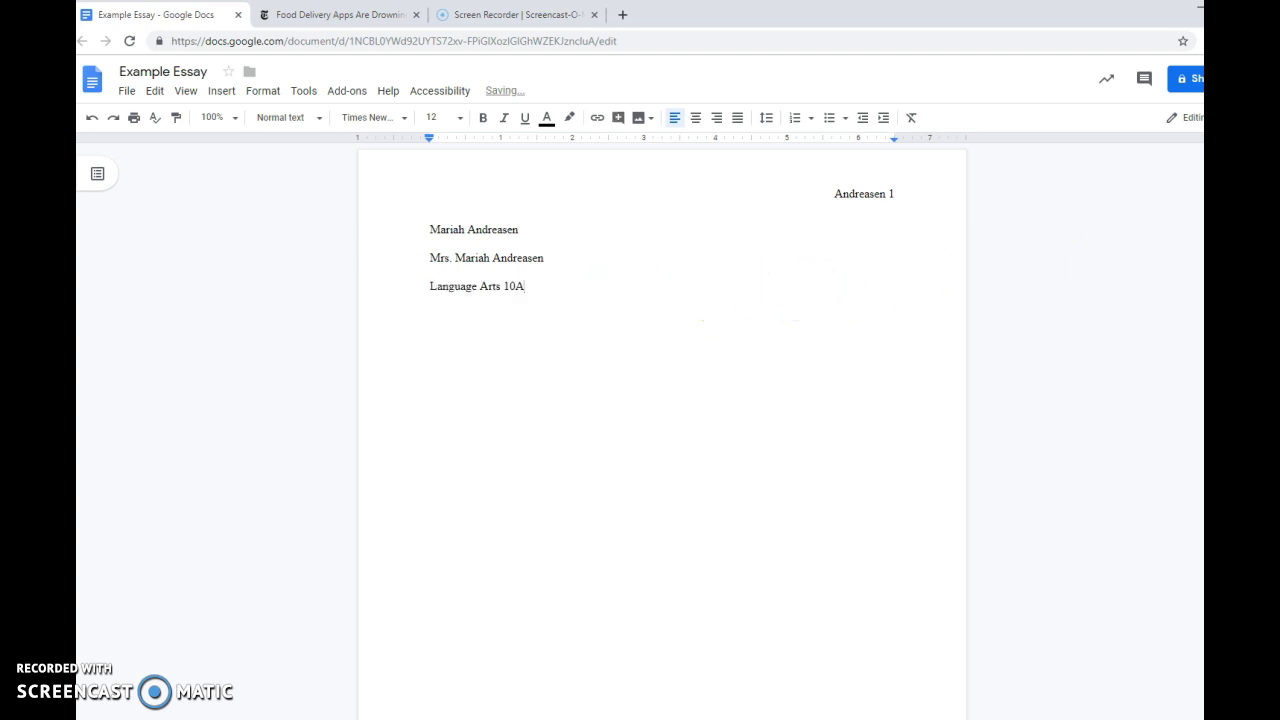
Add the date "31 May 2019" on a new line below the course name.
{"action": "key", "text": "Return"}
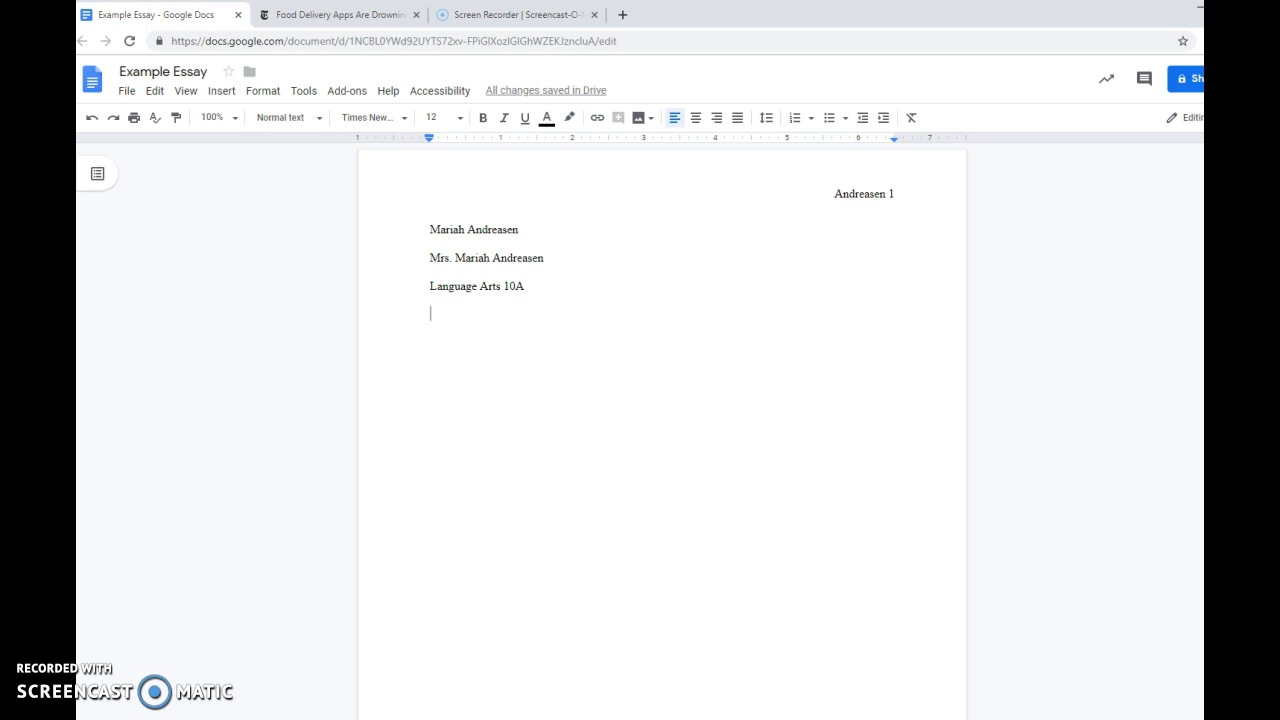
{"action": "type", "text": "3"}
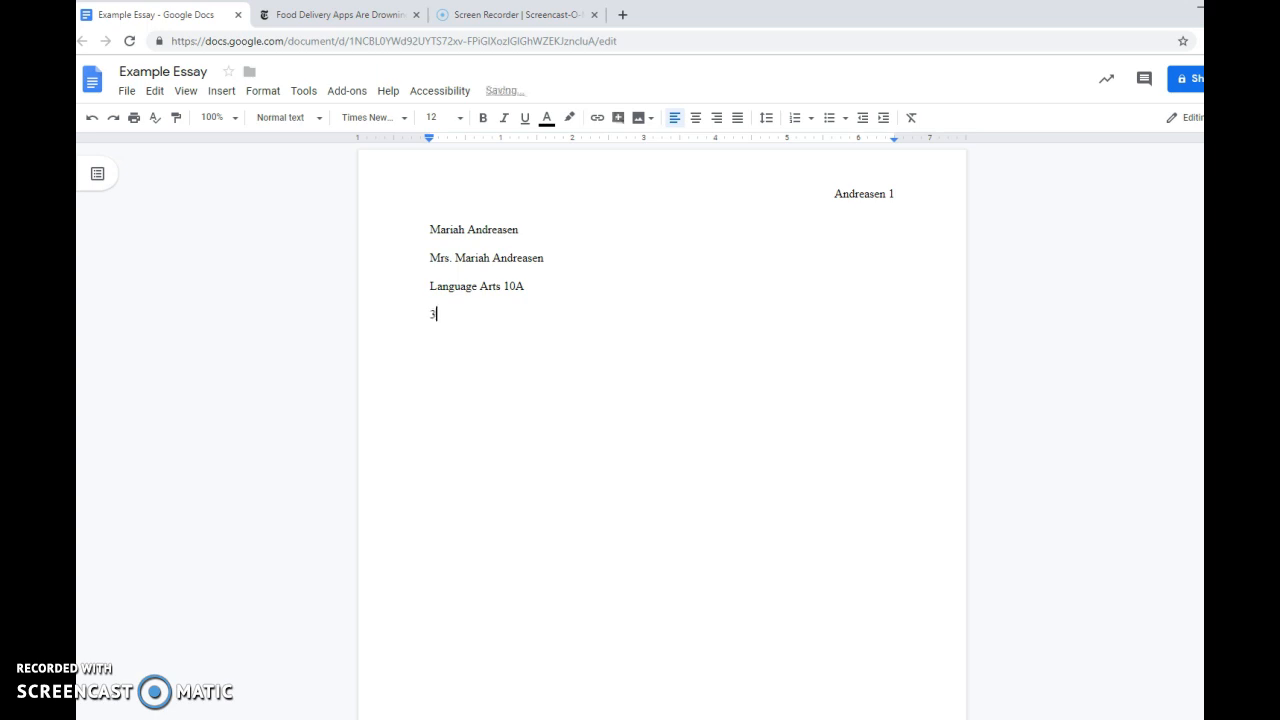
{"action": "type", "text": "1 May 2019"}
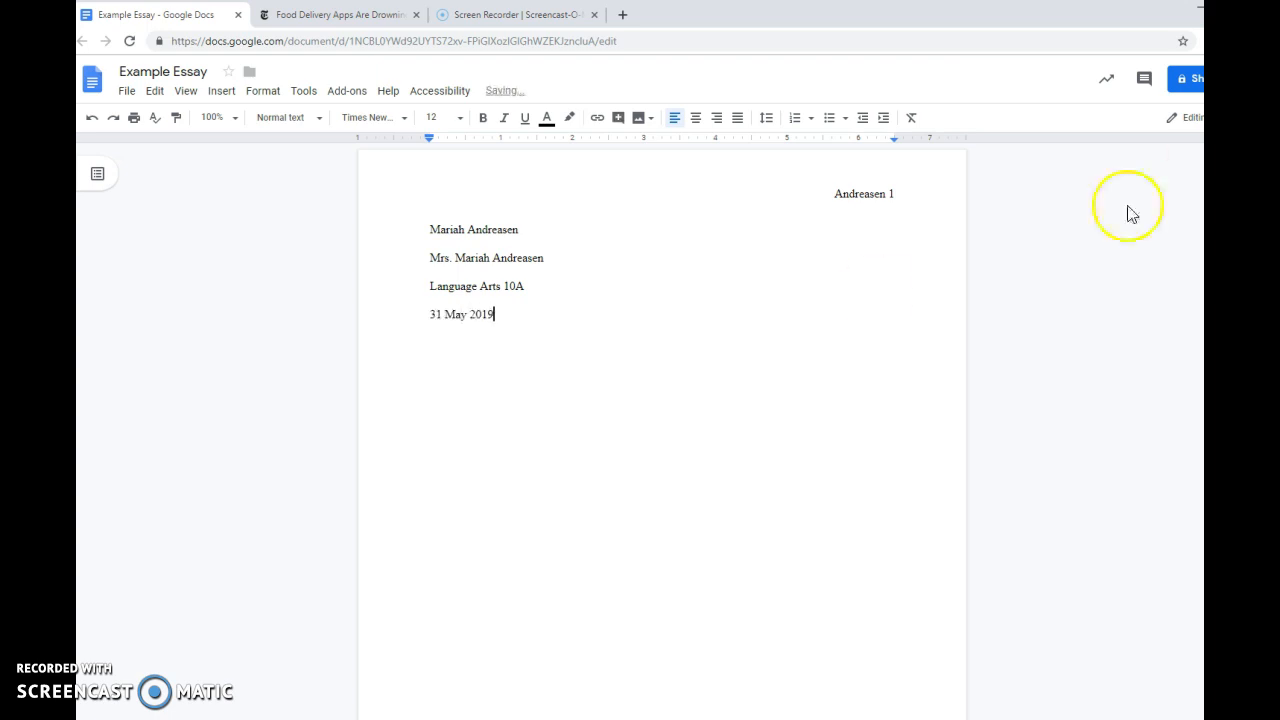
Try a comma after "May" in the date line and remove it.
{"action": "left_click", "coordinate": [465, 318]}
{"action": "left_click", "coordinate": [467, 319]}
{"action": "left_click", "coordinate": [466, 318]}
{"action": "type", "text": ","}
{"action": "key", "text": "BackSpace"}
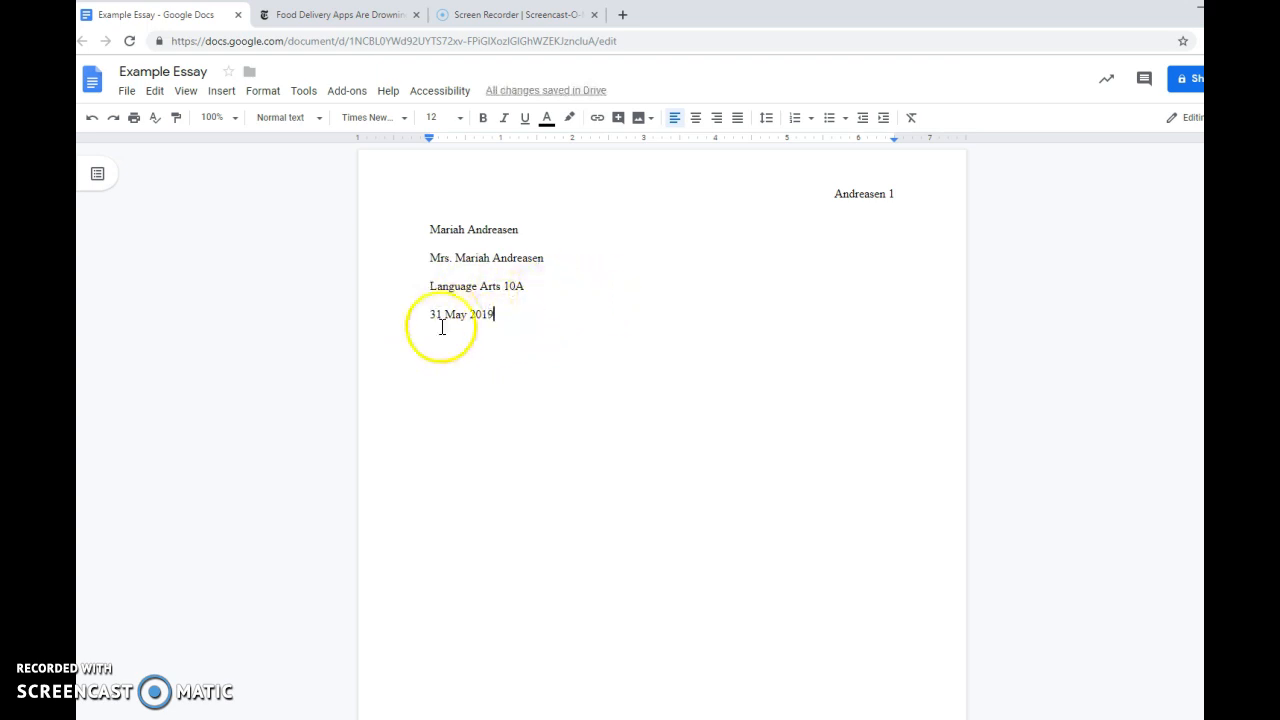
Add the line "Utah Compose: 25.8" below the date.
{"action": "key", "text": "Return"}
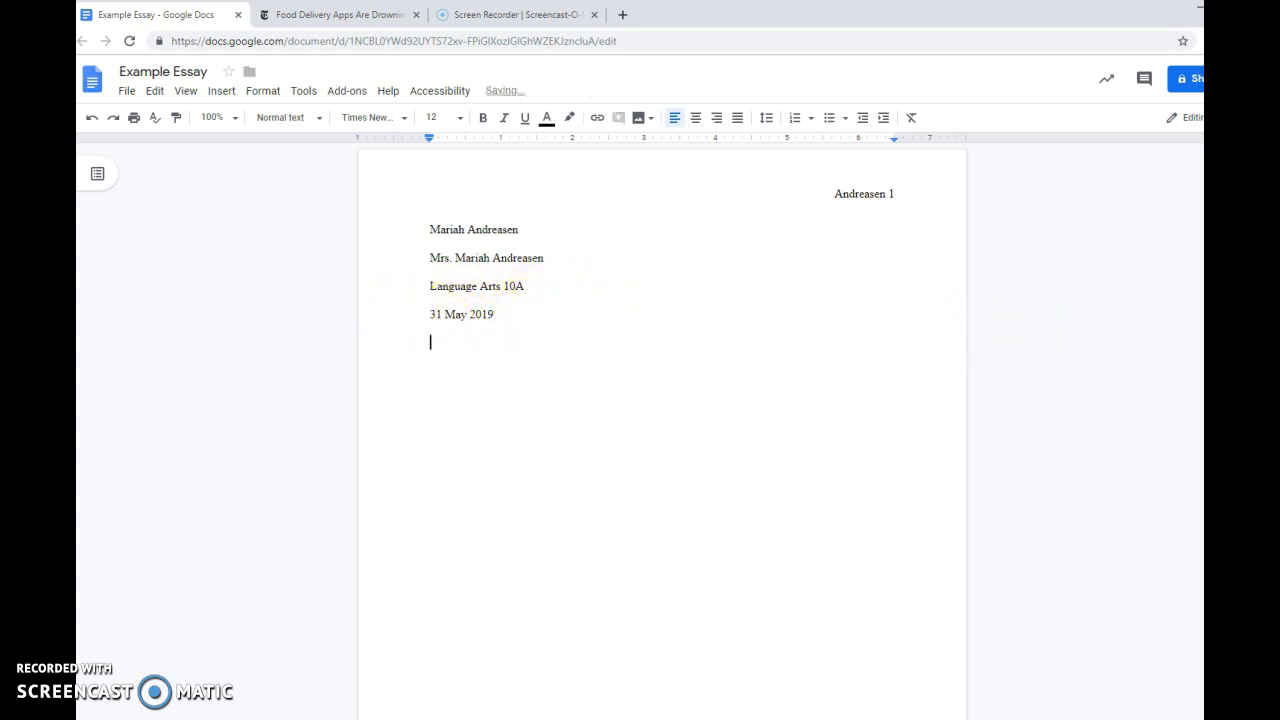
{"action": "type", "text": "Utah Compose"}
{"action": "type", "text": ": 25.8"}
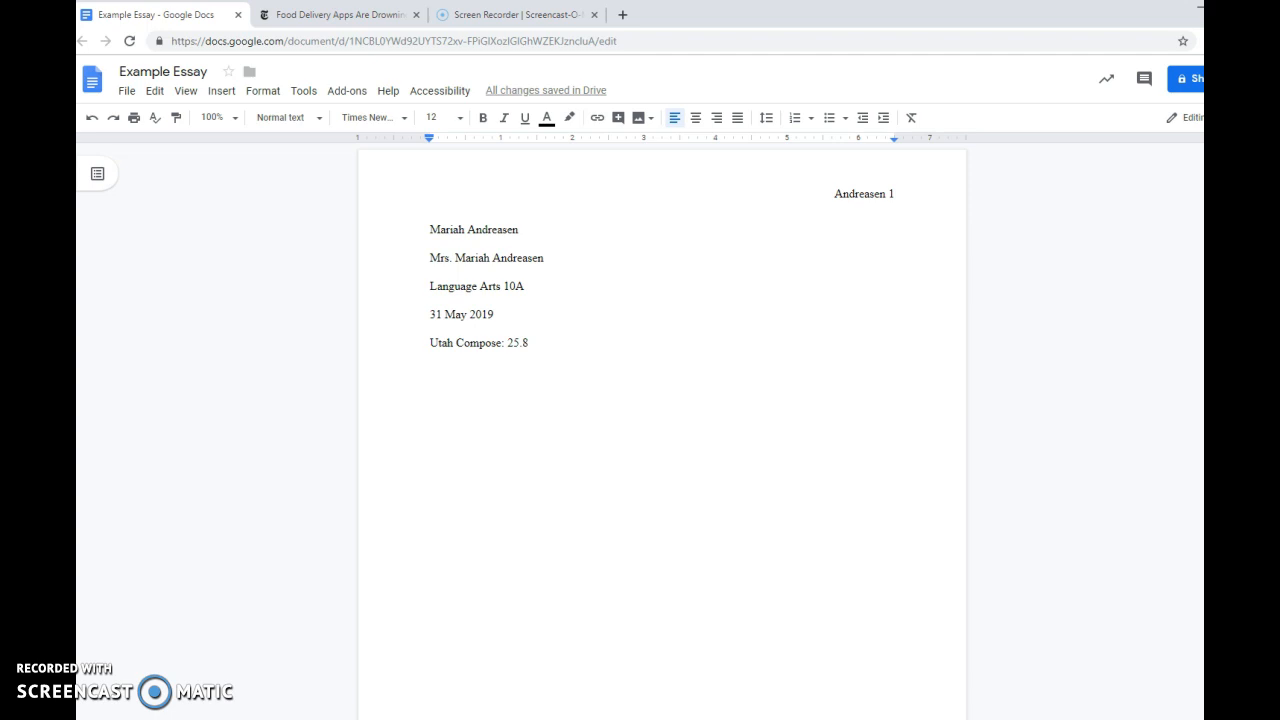
Add a centered line reading "Title" below the Utah Compose score.
{"action": "key", "text": "Return"}
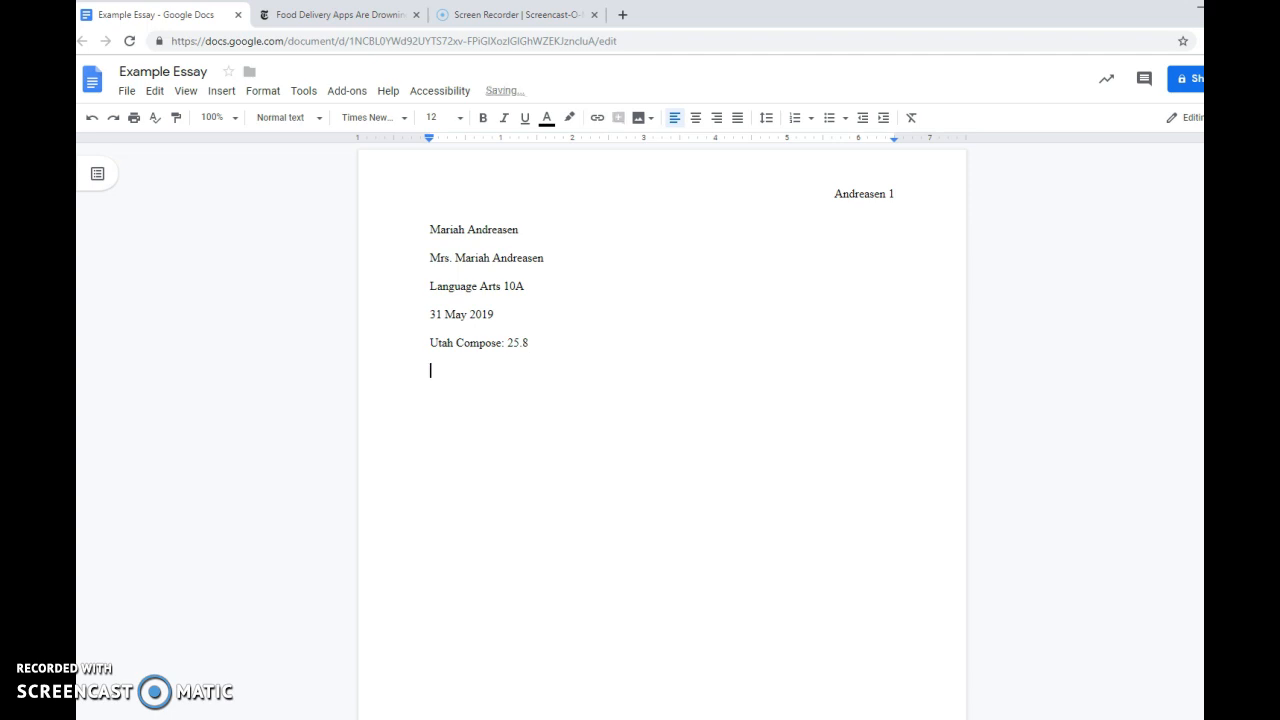
{"action": "left_click", "coordinate": [696, 118]}
{"action": "type", "text": "Title"}
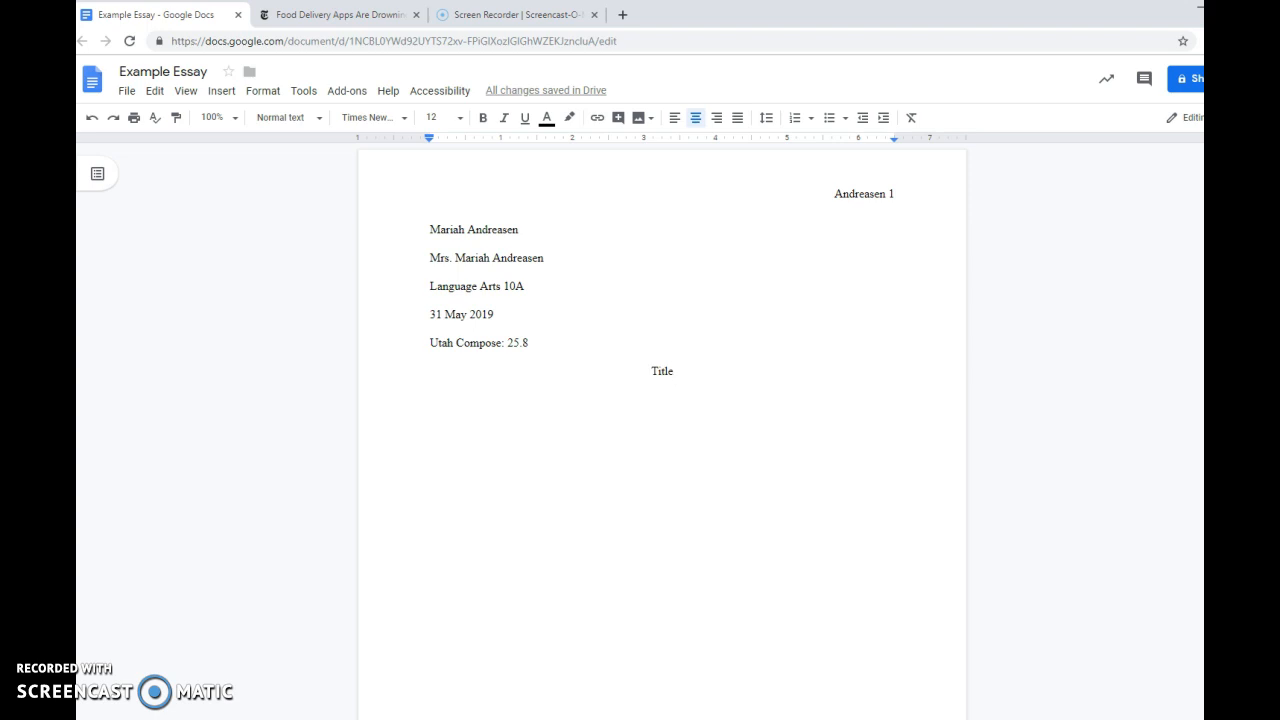
Add a left-aligned, first-line-indented paragraph below the title reading "Attention grabber, background information, central thesis".
{"action": "key", "text": "Return"}
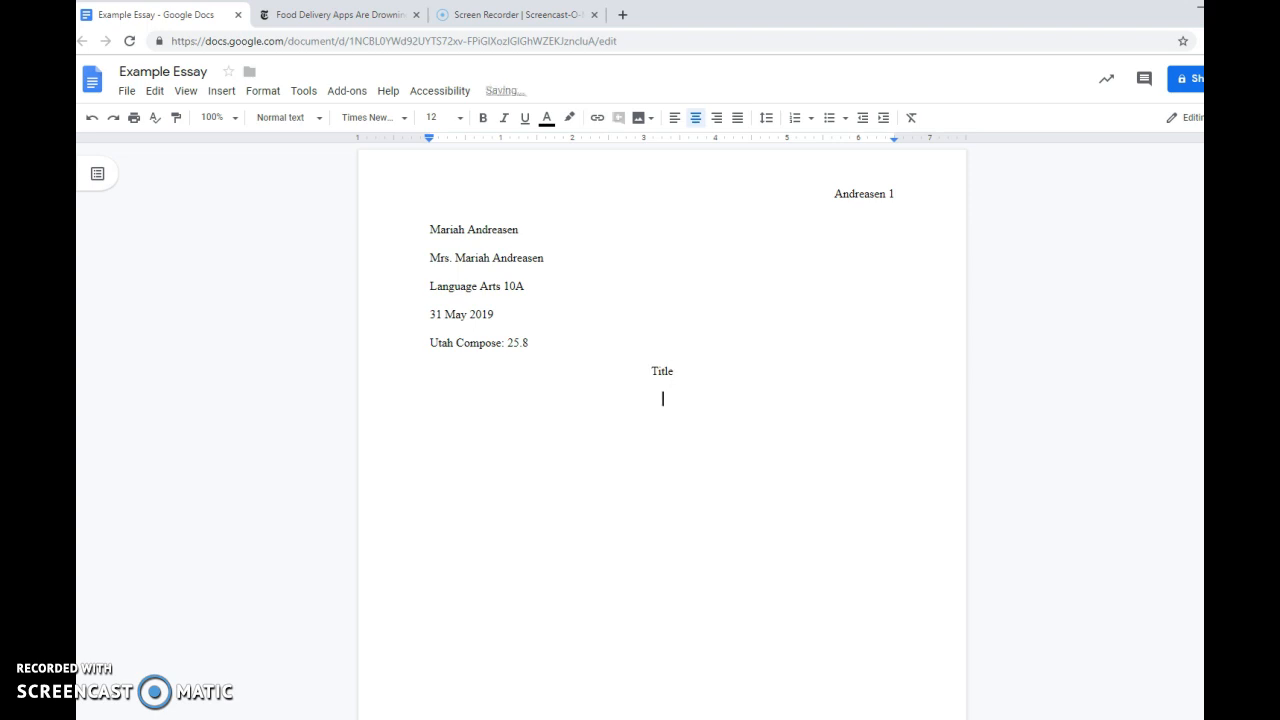
{"action": "left_click", "coordinate": [676, 118]}
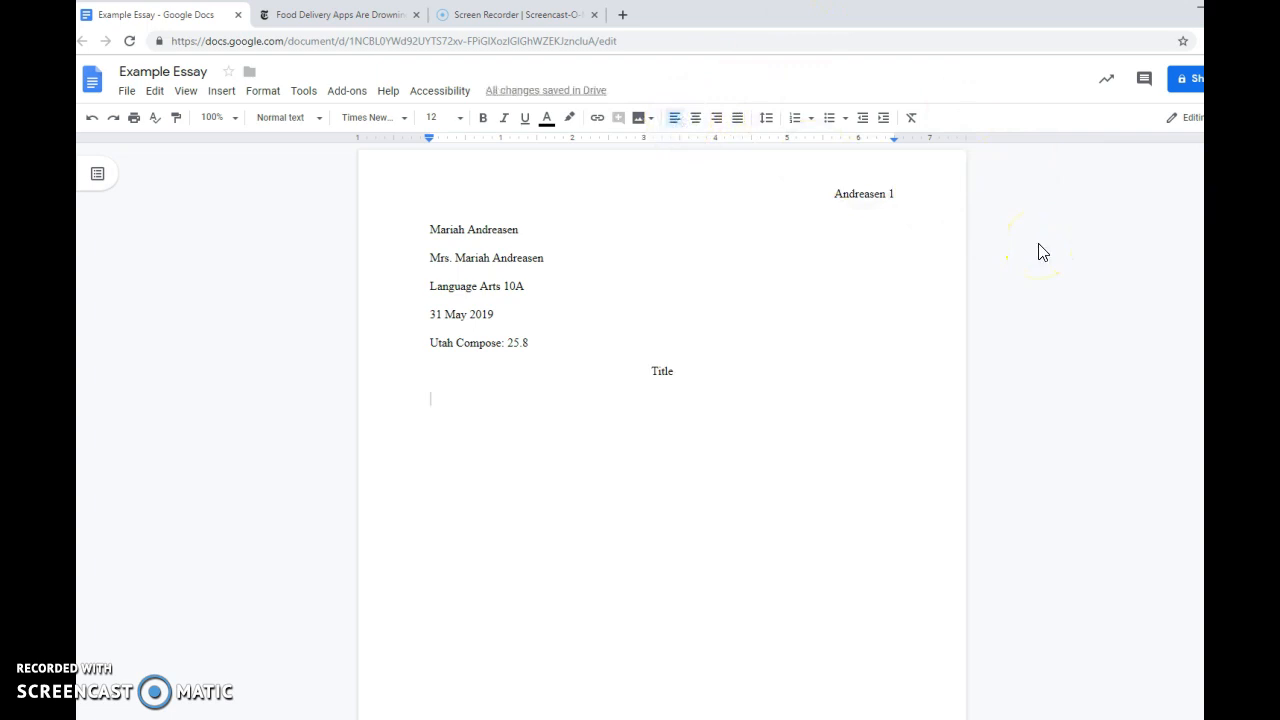
{"action": "key", "text": "Tab"}
{"action": "key", "text": "BackSpace"}
{"action": "key", "text": "Tab"}
{"action": "type", "text": "Attentio"}
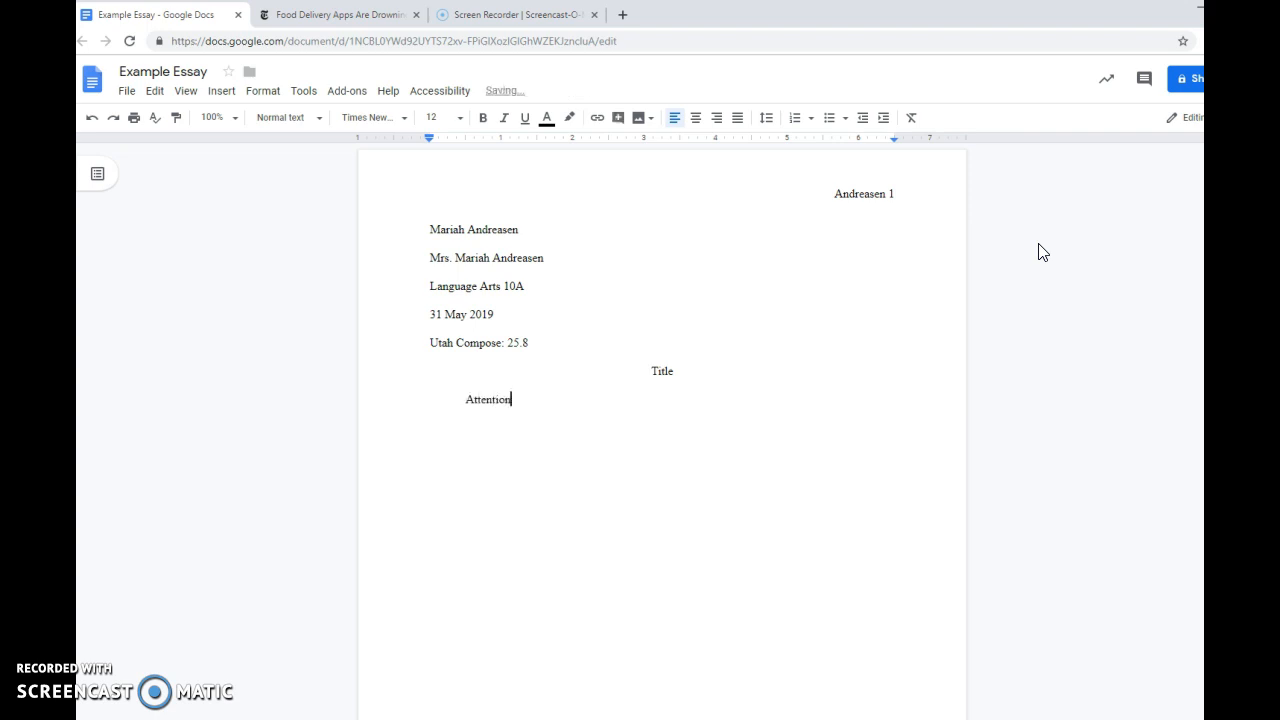
{"action": "type", "text": "n grabber, background informat"}
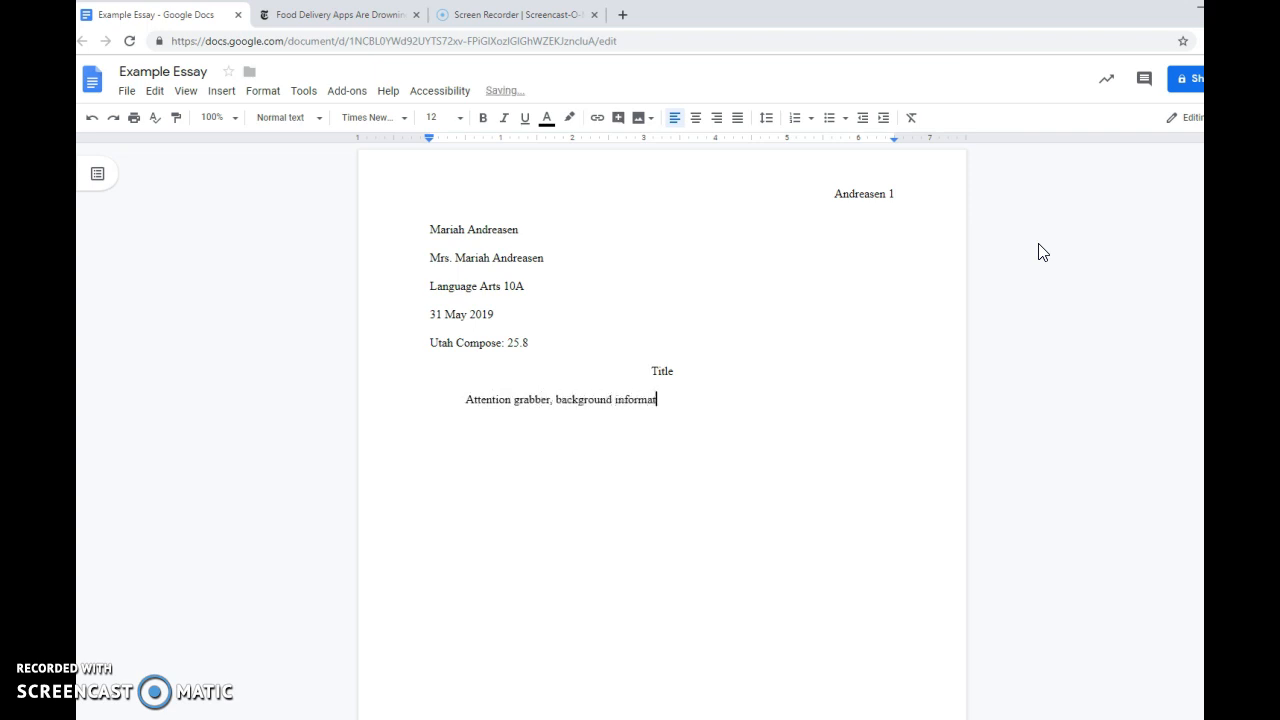
{"action": "type", "text": "ion, central thesis:"}
Add an indented paragraph below the introduction reading "Topic sentence, two pieces of evidence, and analysis".
{"action": "key", "text": "Return"}
{"action": "key", "text": "Tab"}
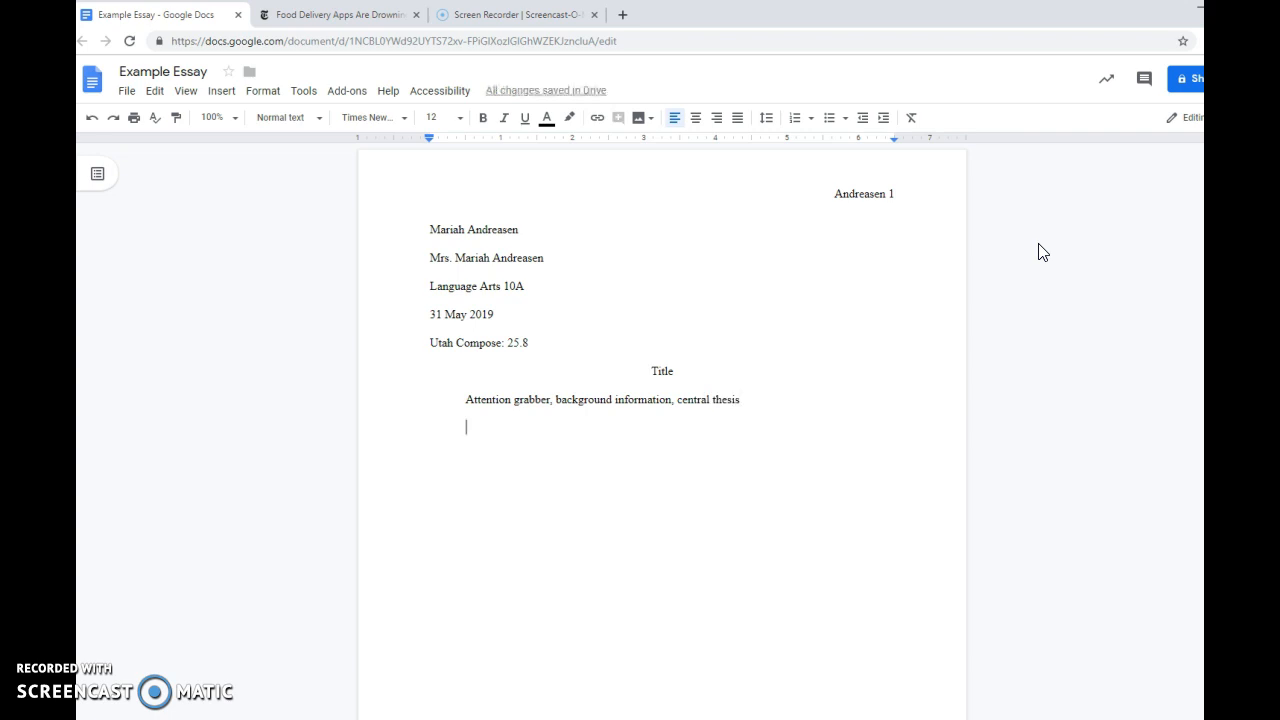
{"action": "type", "text": "Topic"}
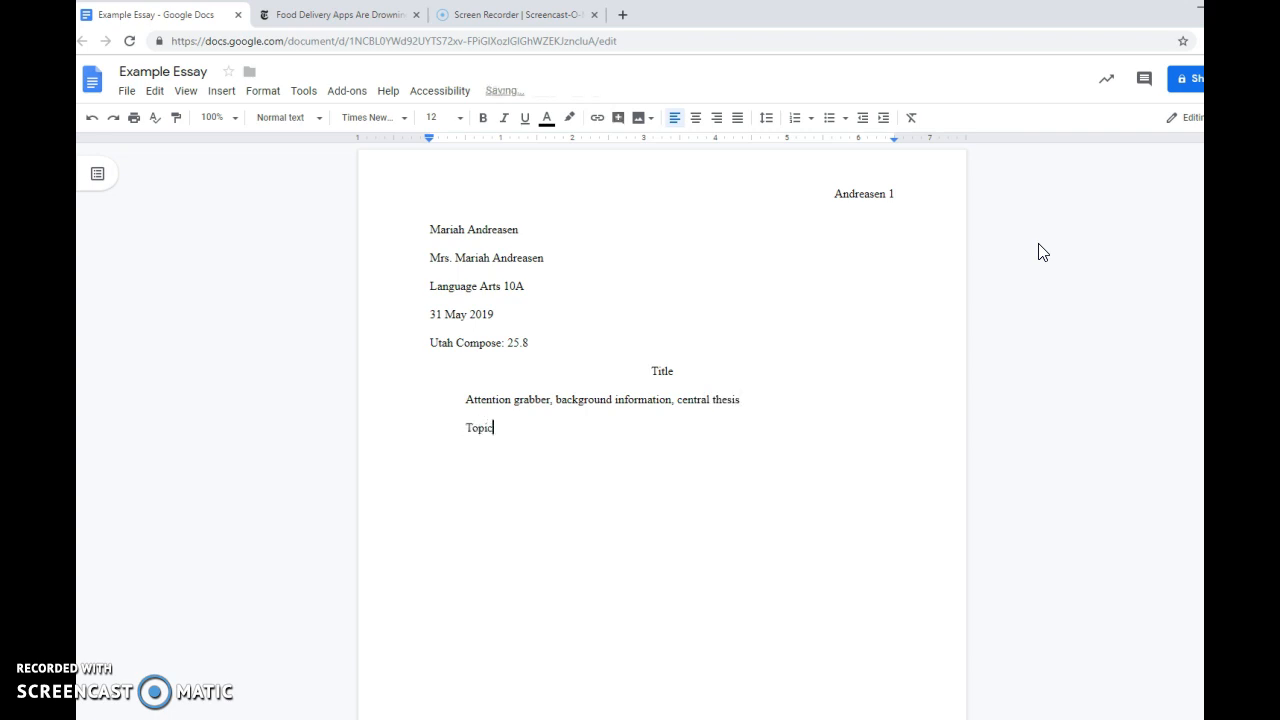
{"action": "type", "text": " sentence, two pieces of evidence, and analysis"}
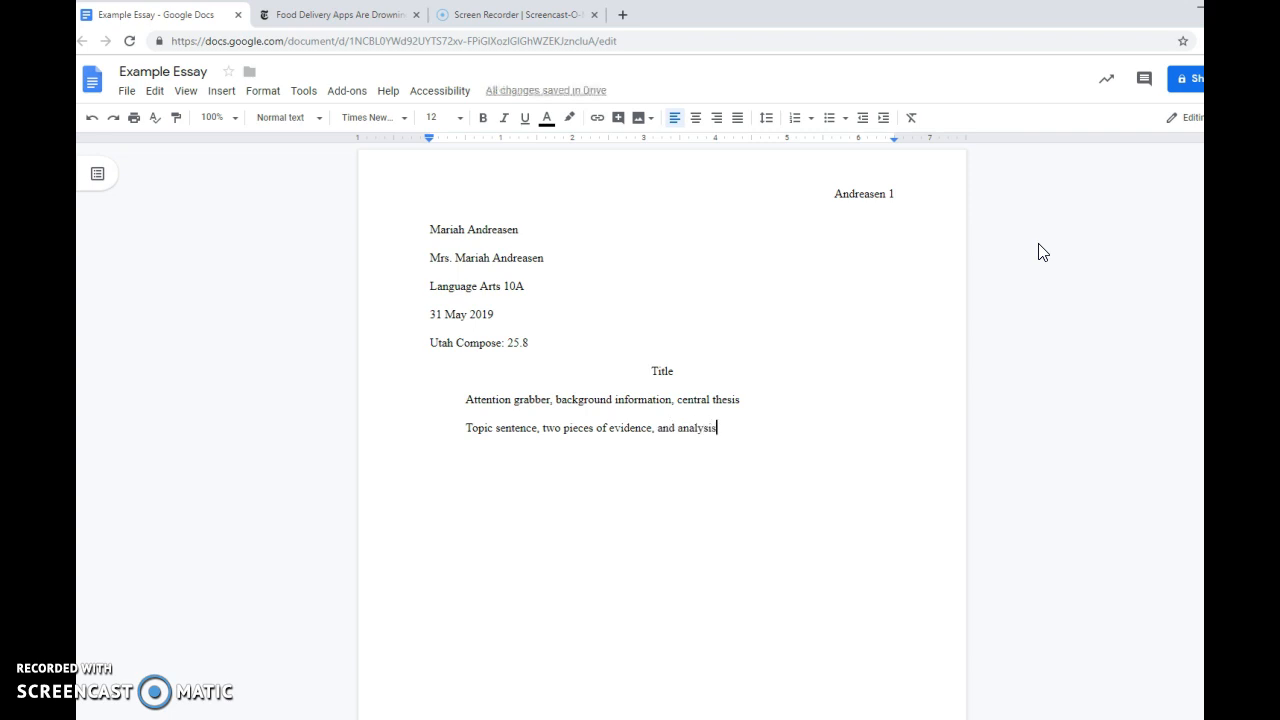
Add two more indented "Topic sentence, two pieces of evidence, and analysis" paragraphs, followed by an indented "Ending" line.
{"action": "key", "text": "Return"}
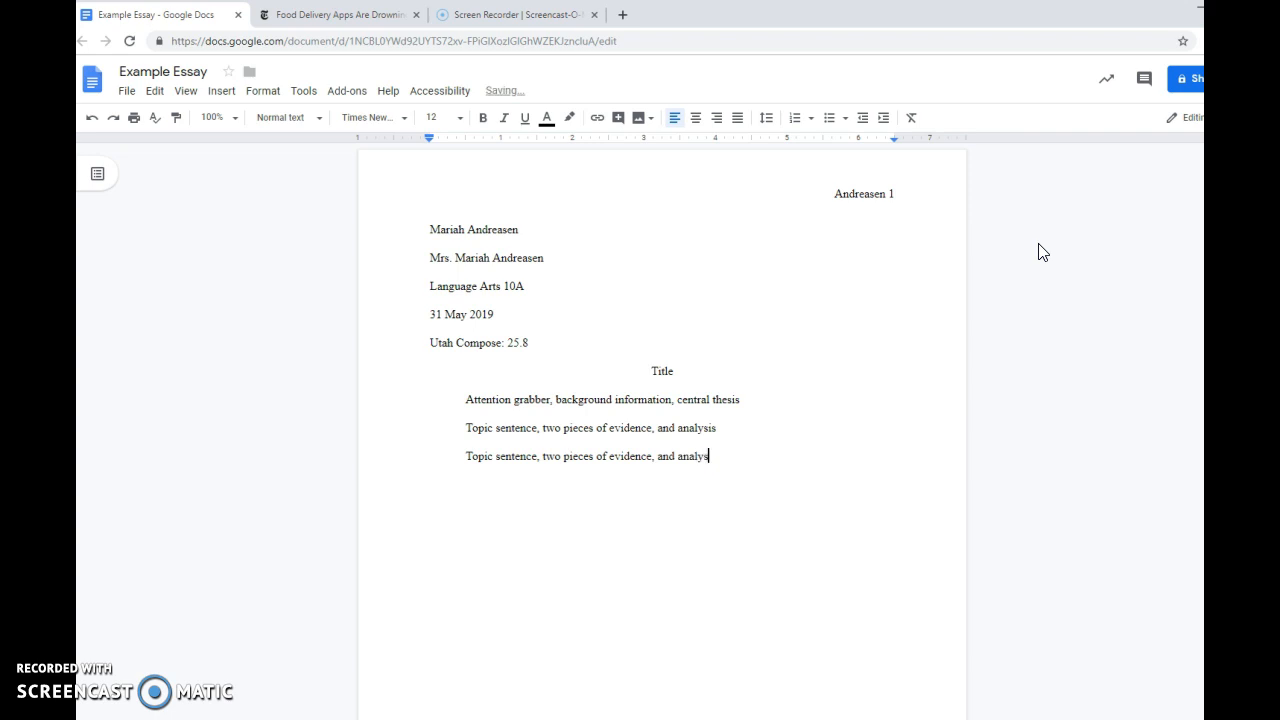
{"action": "left_click_drag", "start_coordinate": [717, 457], "coordinate": [444, 461]}
{"action": "key", "text": "ctrl+c"}
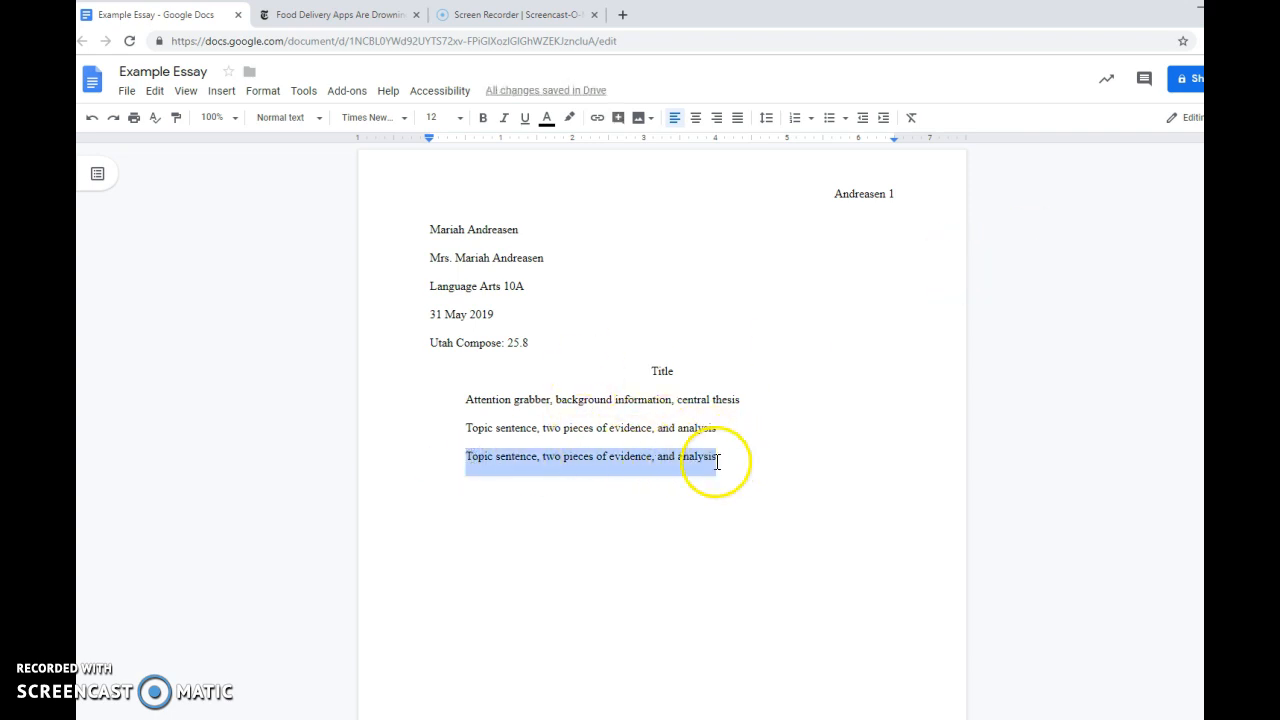
{"action": "left_click", "coordinate": [731, 458]}
{"action": "key", "text": "Return"}
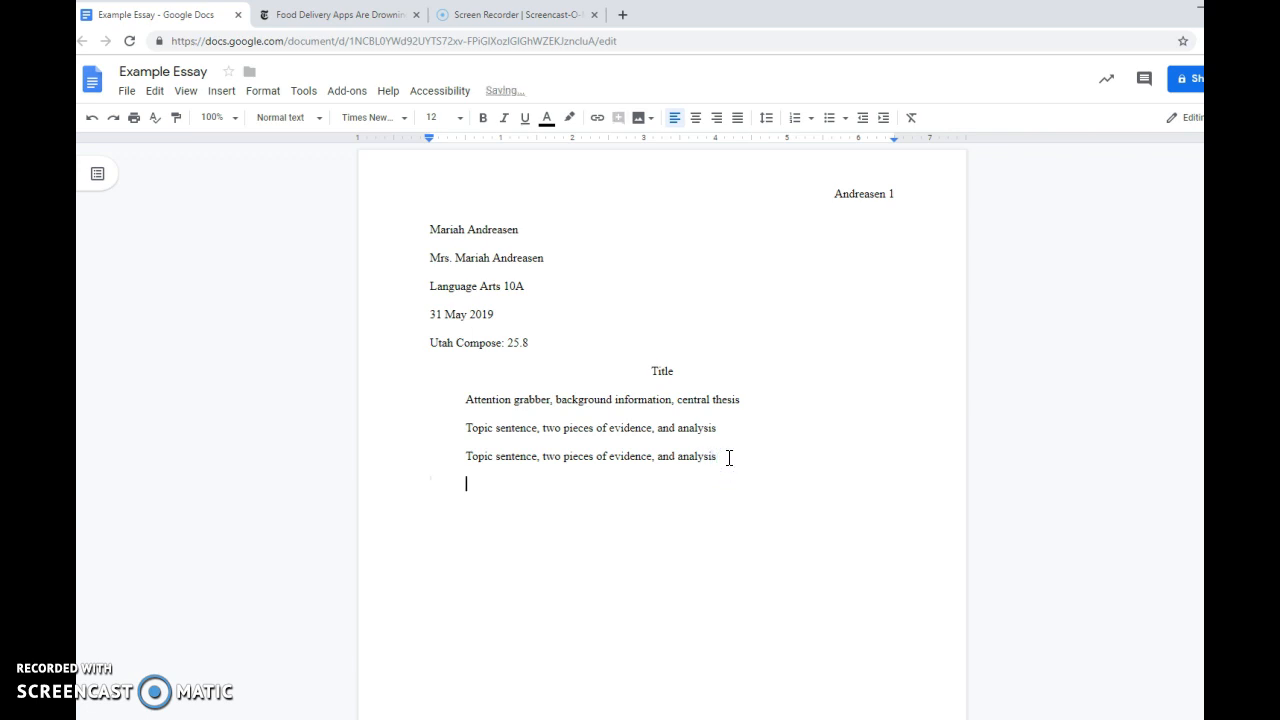
{"action": "key", "text": "ctrl+v"}
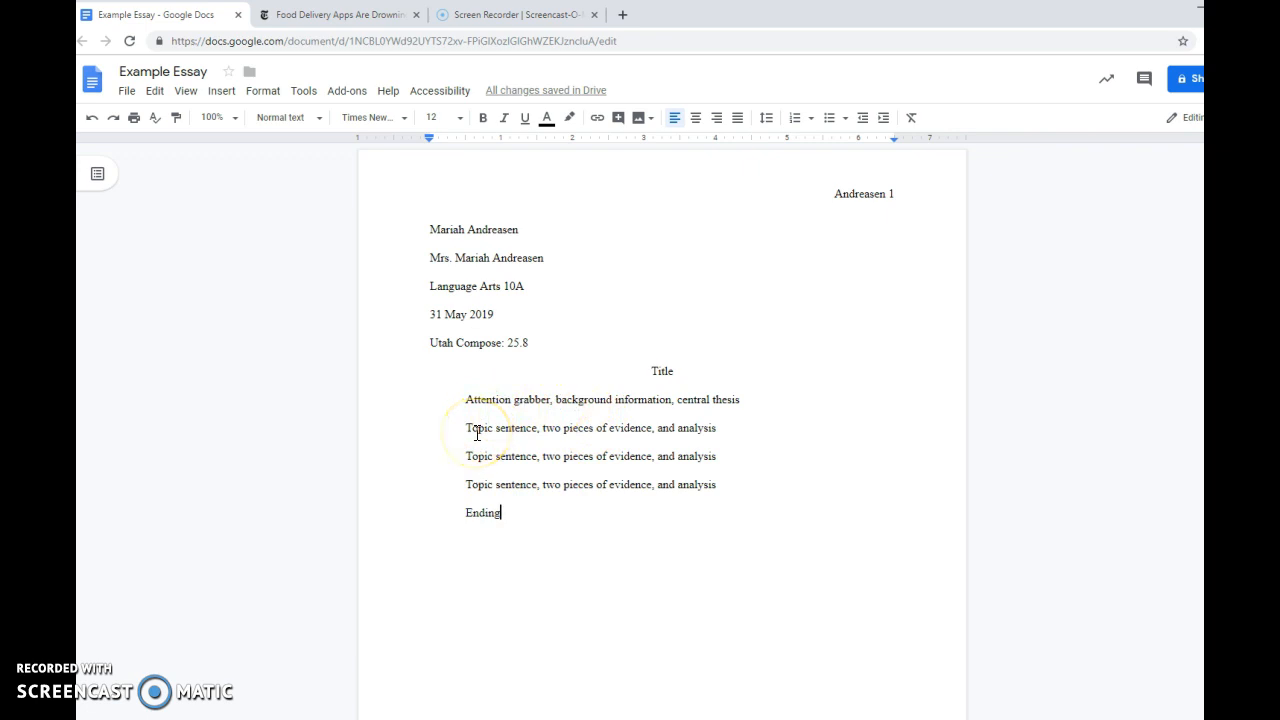
Insert a page break after the "Ending" line to start a new page.
{"action": "scroll", "coordinate": [574, 466], "scroll_direction": "down", "scroll_amount": 3}
{"action": "scroll", "coordinate": [529, 434], "scroll_direction": "up", "scroll_amount": 2}
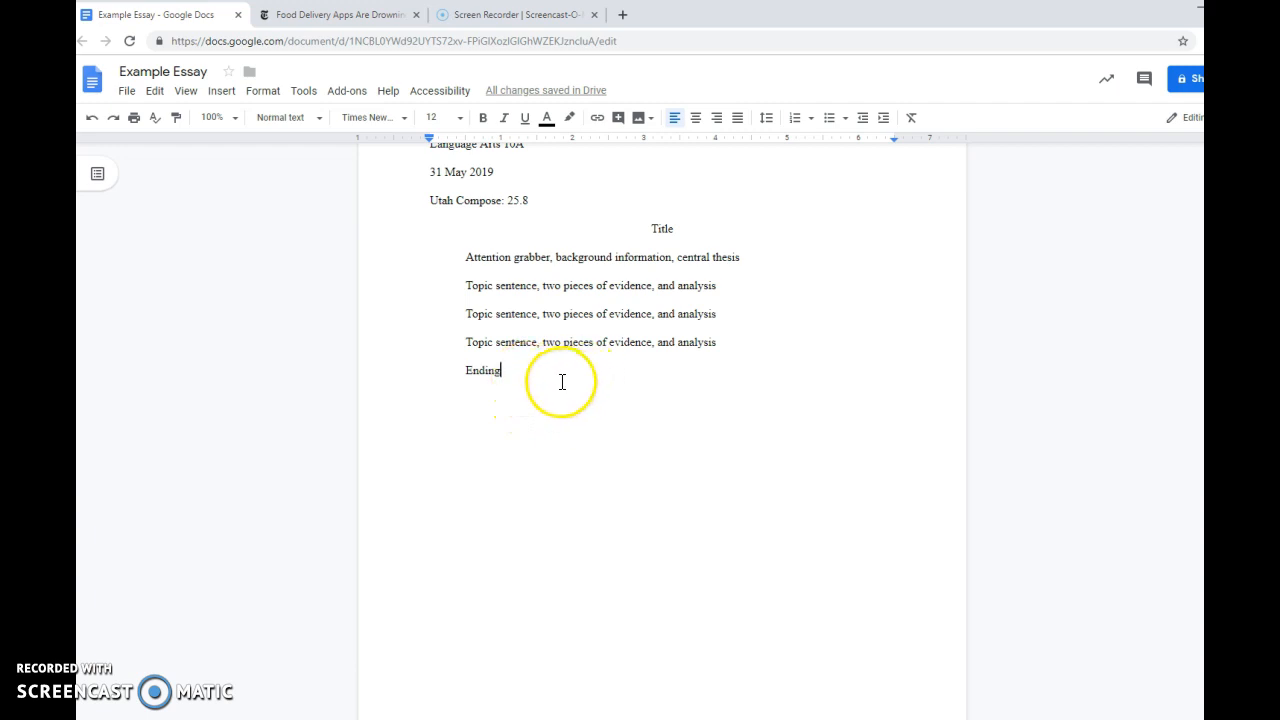
{"action": "key", "text": "ctrl+Return"}
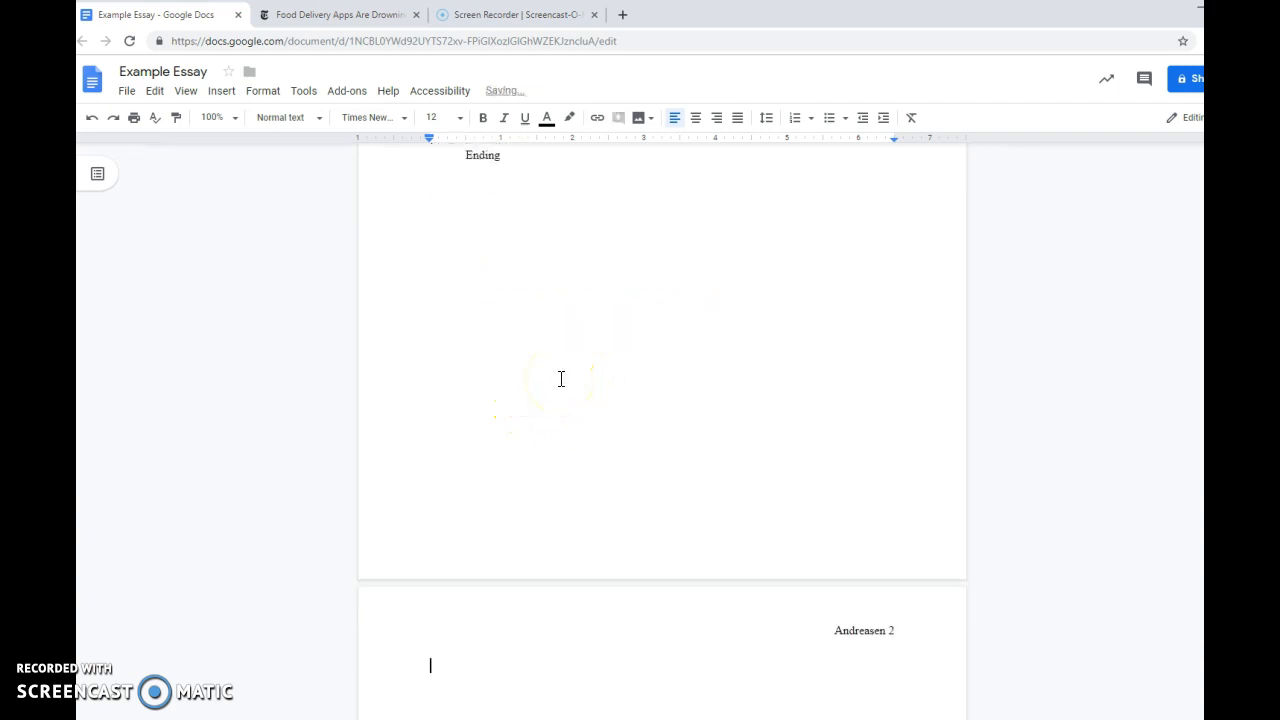
Look through the available document add-ons for EasyBib Bibliography Creator and close the add-on store.
{"action": "left_click", "coordinate": [344, 95]}
{"action": "left_click", "coordinate": [381, 160]}
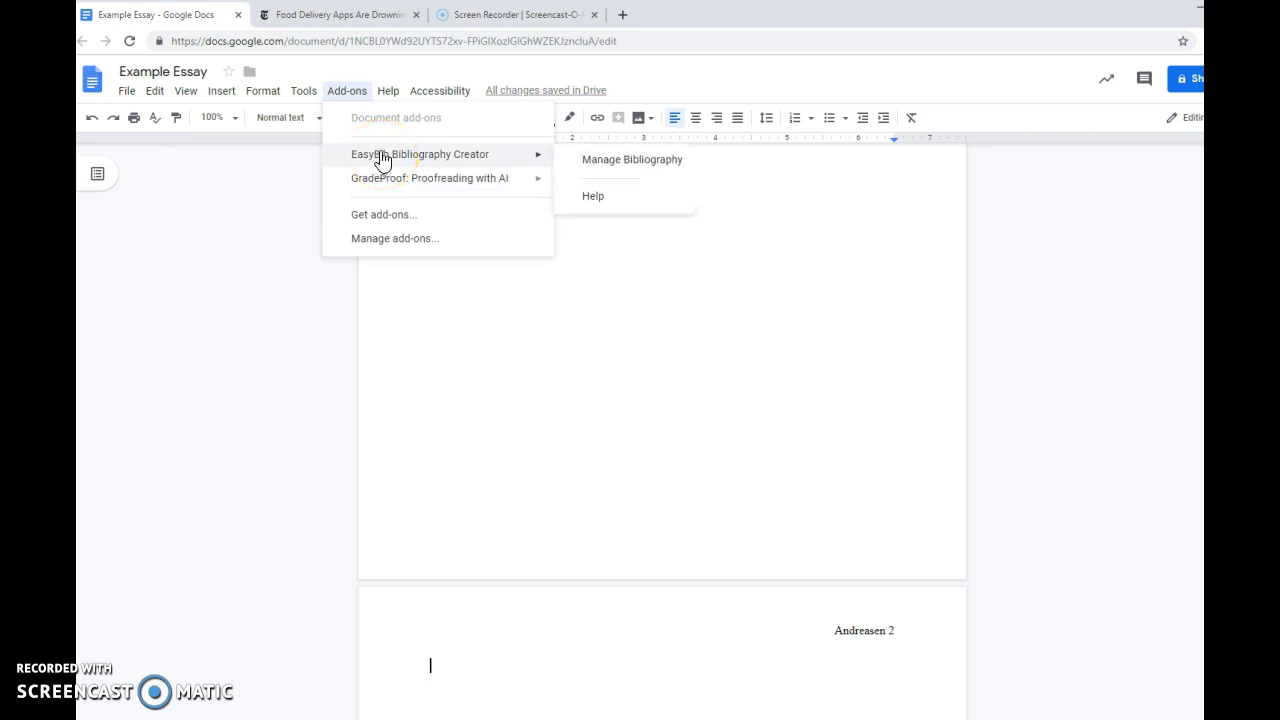
{"action": "left_click", "coordinate": [385, 214]}
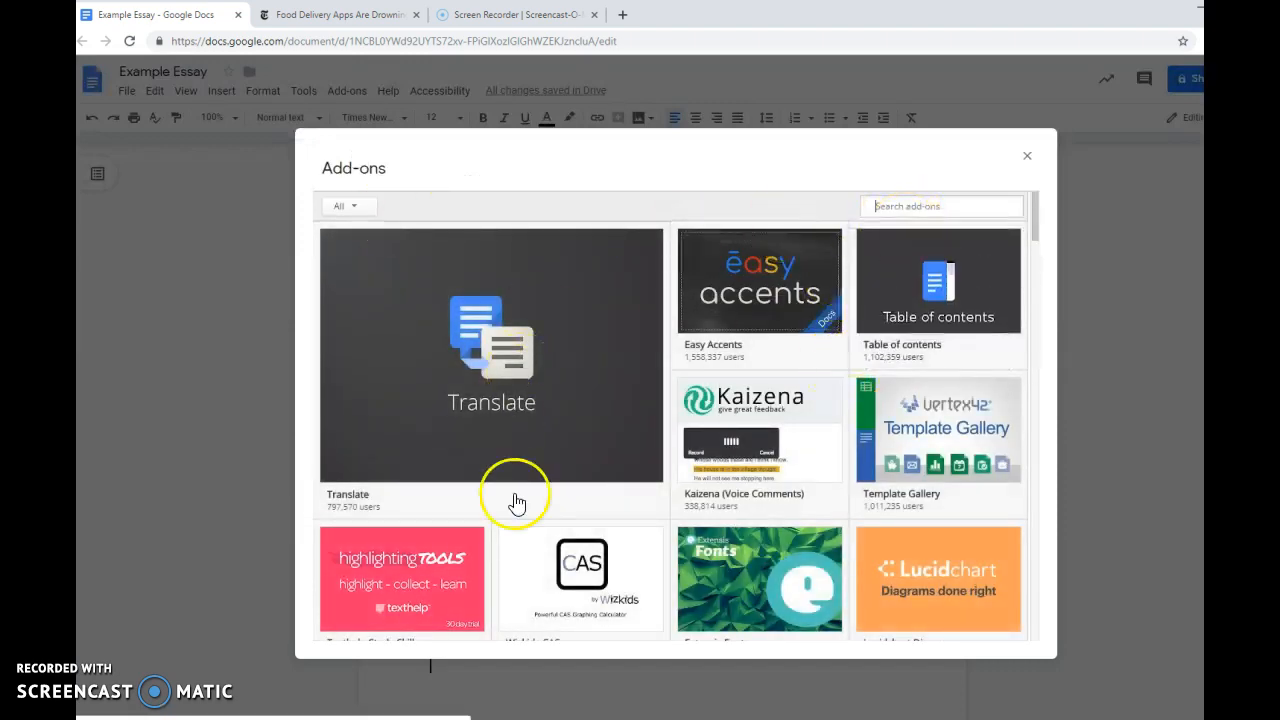
{"action": "scroll", "coordinate": [829, 451], "scroll_direction": "down", "scroll_amount": 5}
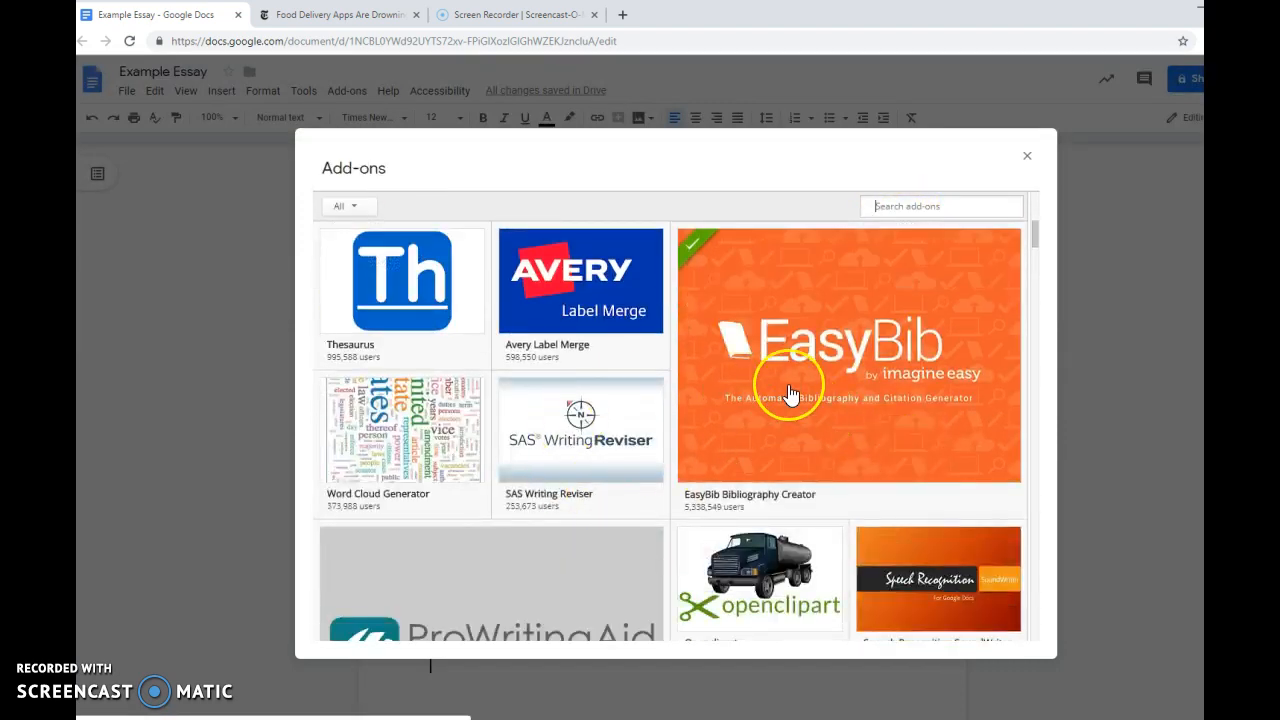
{"action": "scroll", "coordinate": [594, 549], "scroll_direction": "down", "scroll_amount": 2}
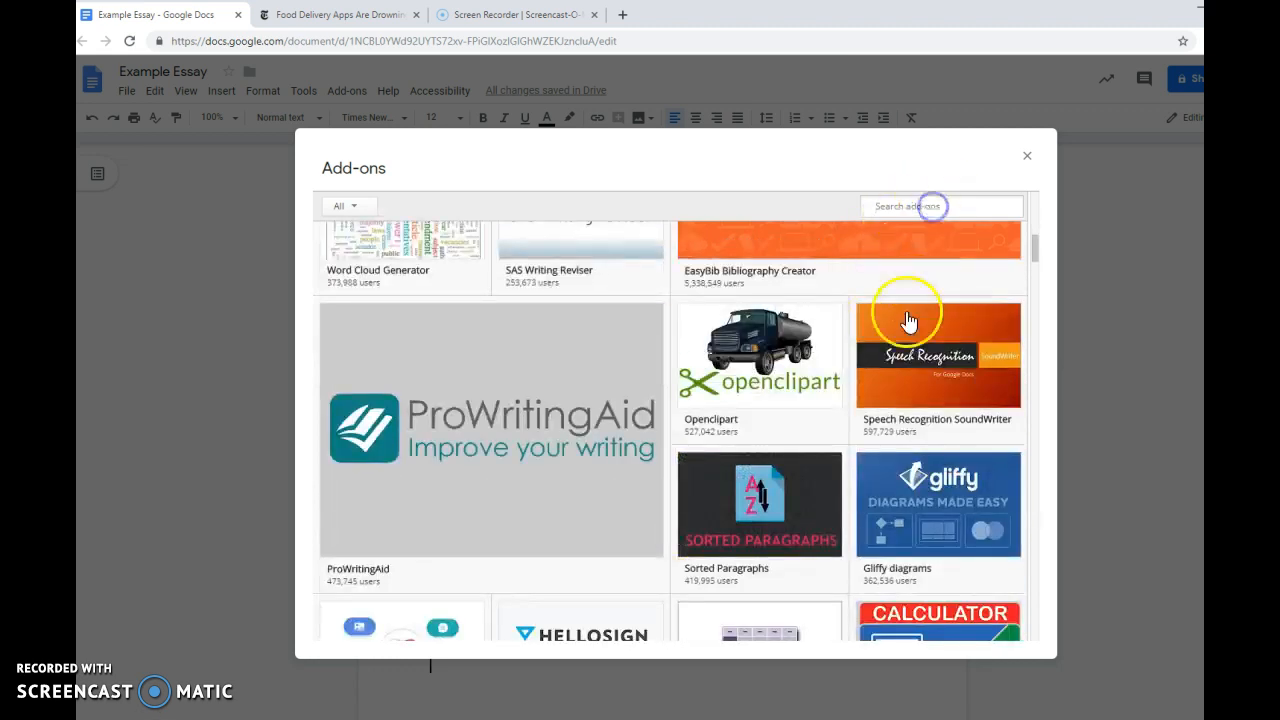
{"action": "scroll", "coordinate": [890, 360], "scroll_direction": "up", "scroll_amount": 3}
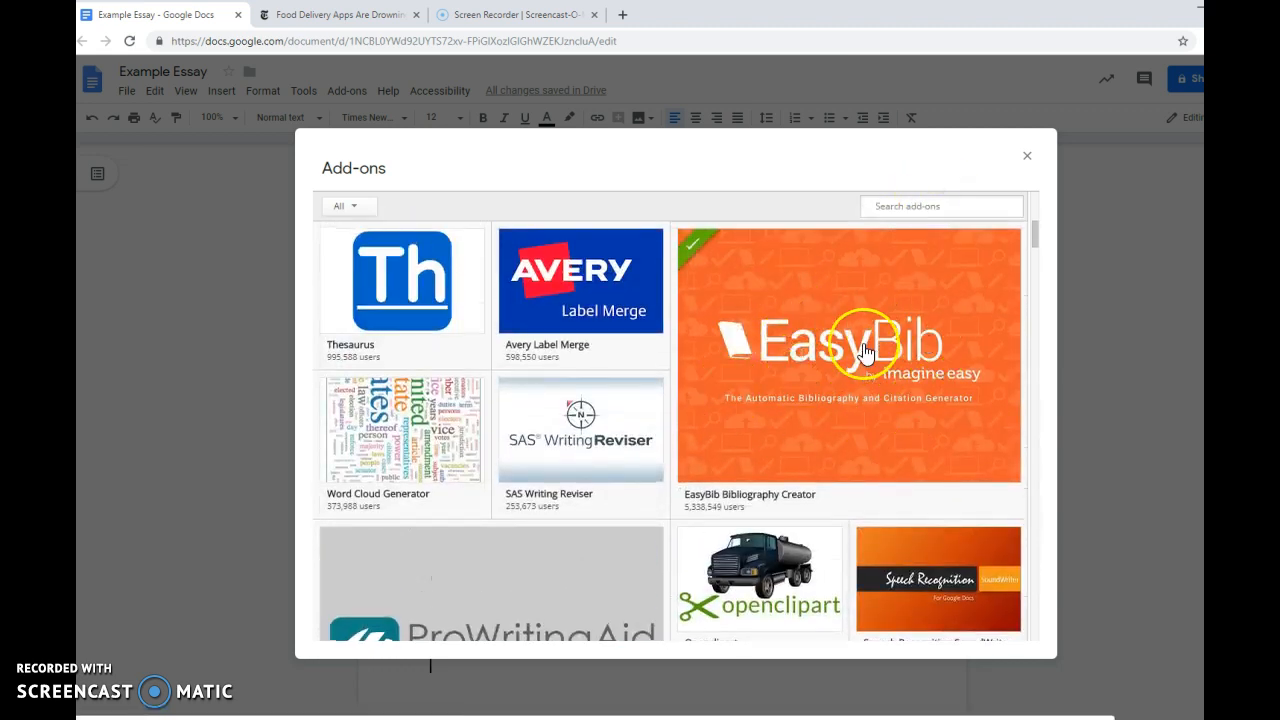
{"action": "mouse_move", "coordinate": [865, 342]}
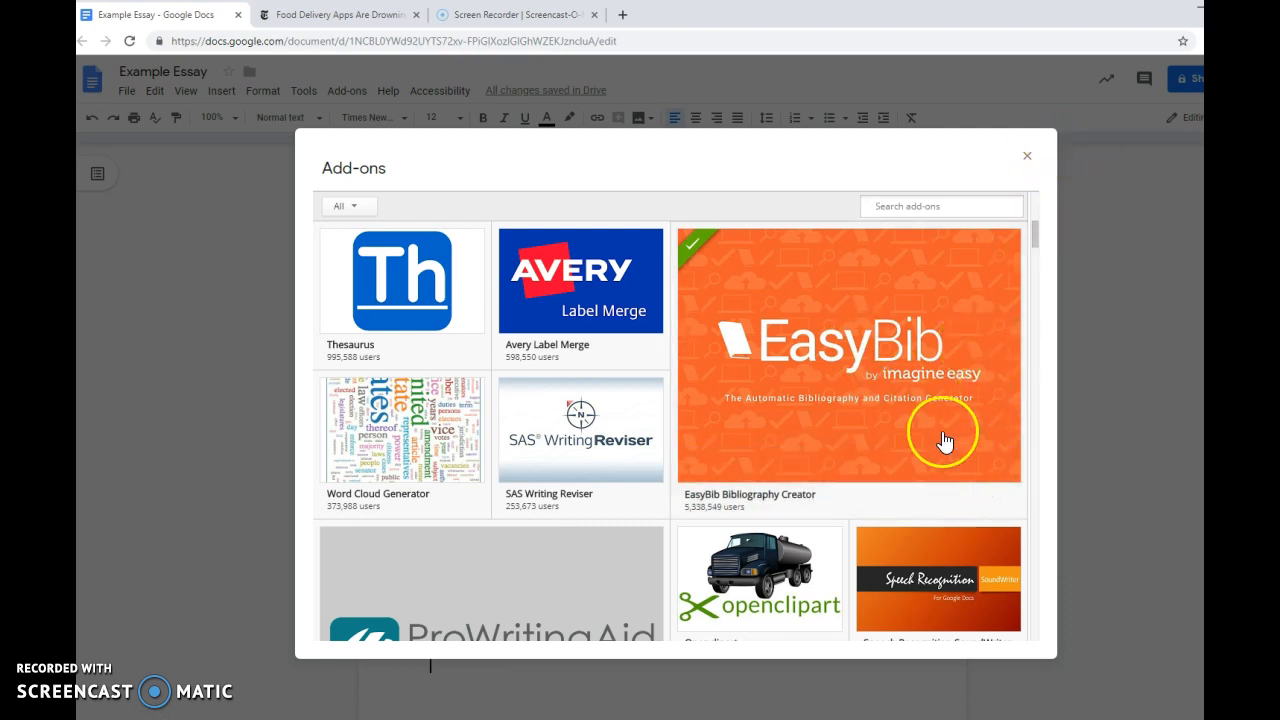
{"action": "left_click", "coordinate": [1026, 157]}
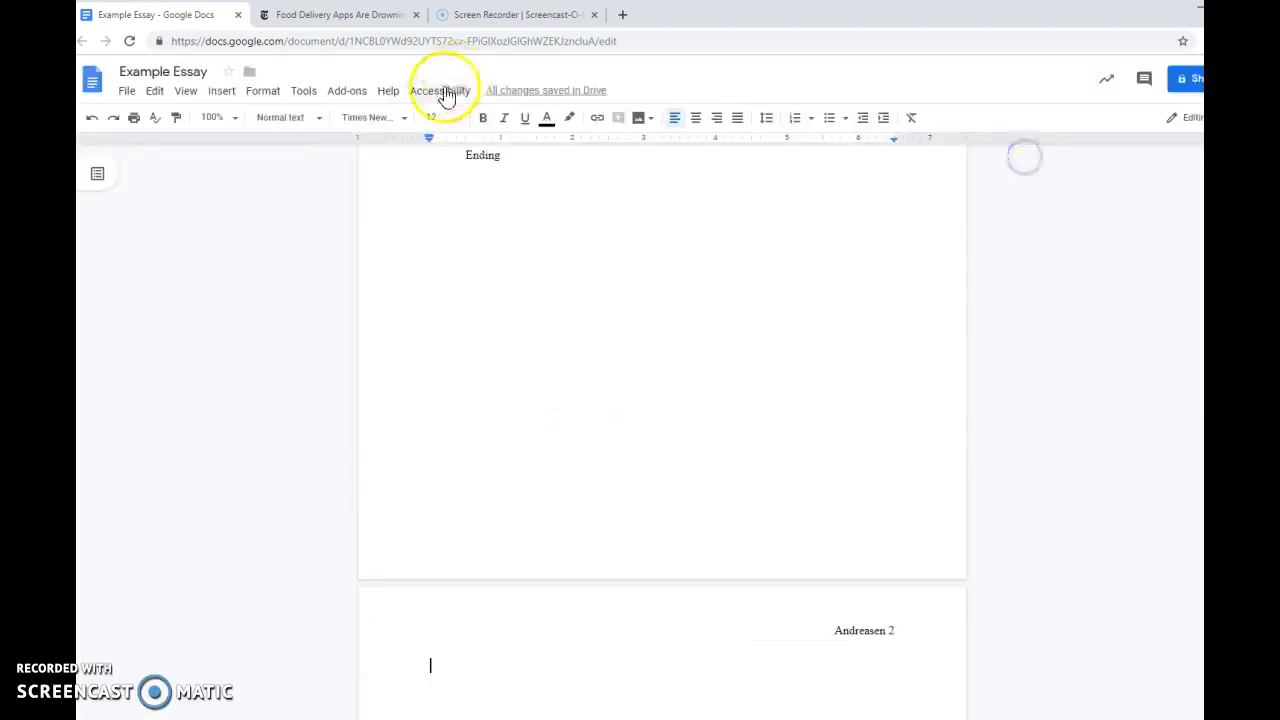
Open the bibliography manager of the EasyBib Bibliography Creator add-on and bring its whole source panel into view.
{"action": "left_click", "coordinate": [358, 96]}
{"action": "mouse_move", "coordinate": [400, 151]}
{"action": "left_click", "coordinate": [656, 158]}
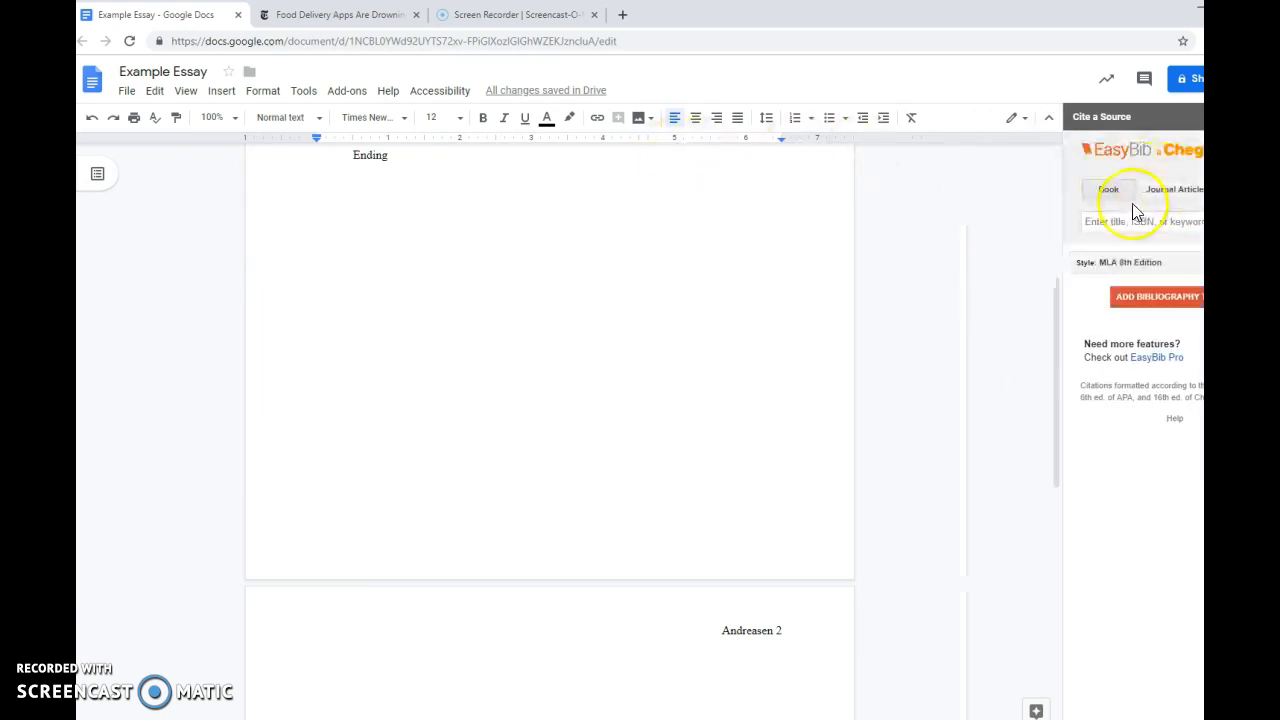
{"action": "left_click_drag", "start_coordinate": [1279, 169], "coordinate": [1199, 169]}
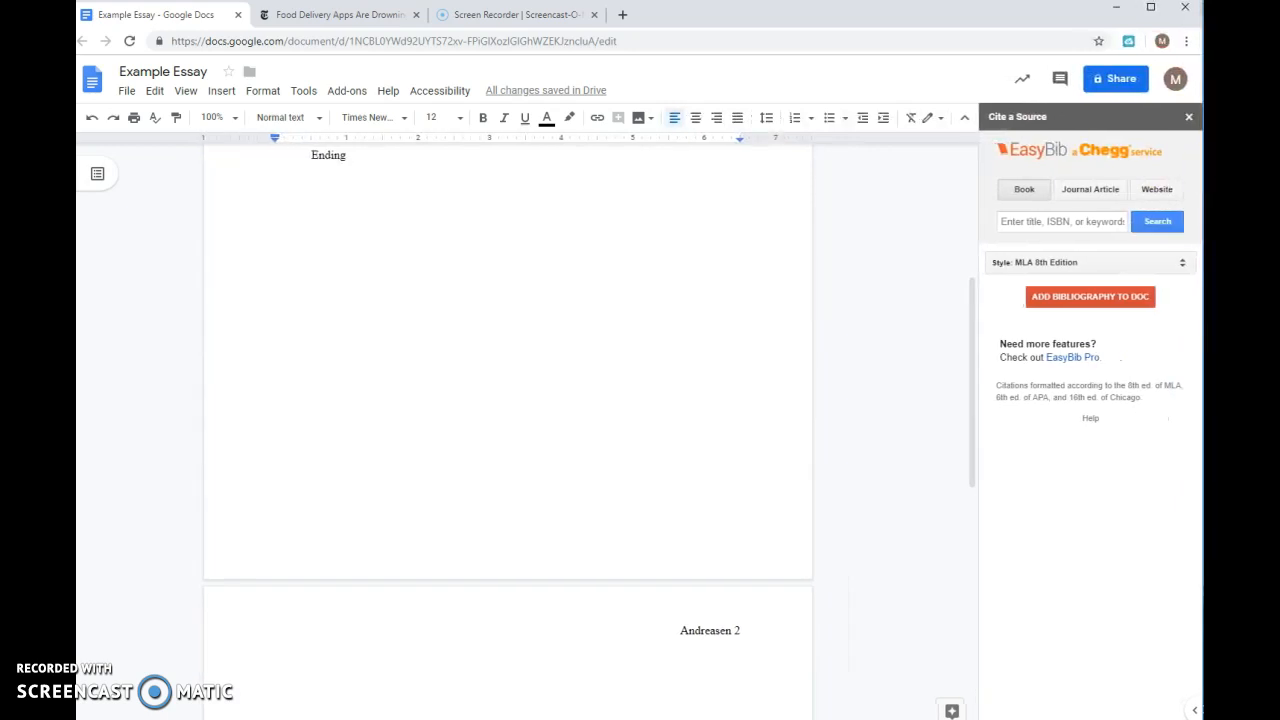
Cite the New York Times article "Food Delivery Apps Are Drowning China in Plastic" as a website source in EasyBib using its copied URL.
{"action": "left_click", "coordinate": [1157, 192]}
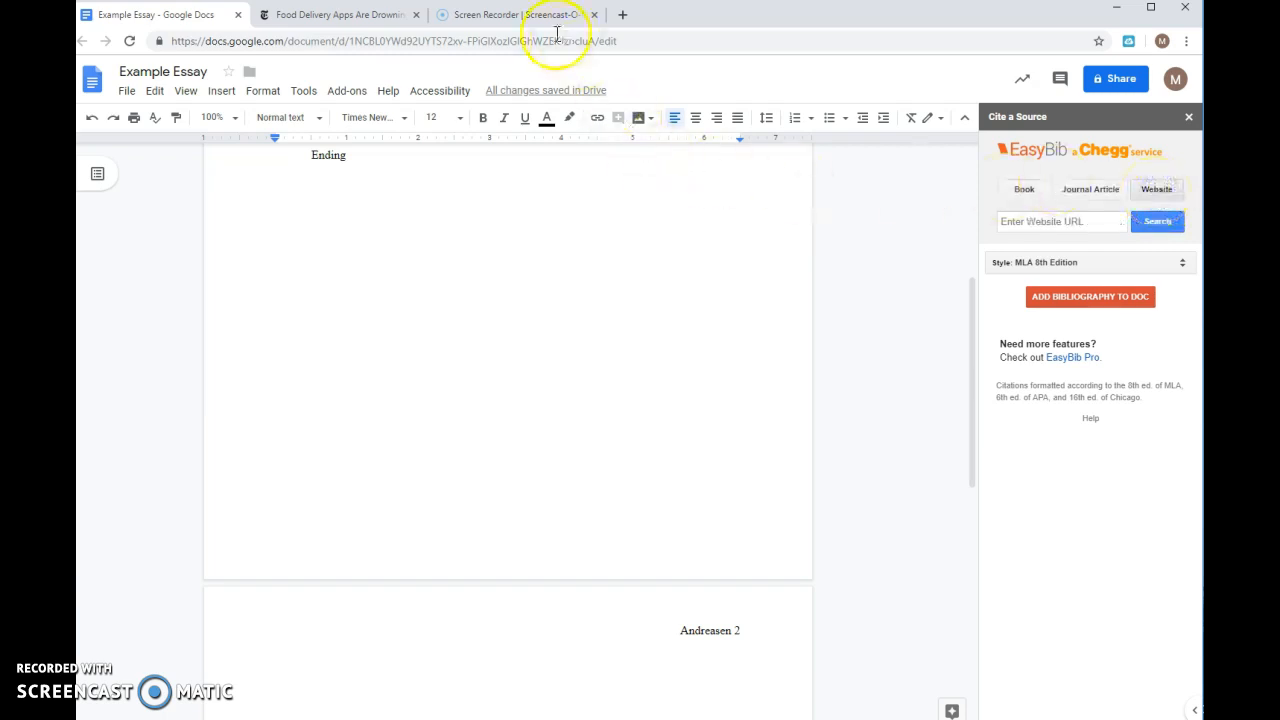
{"action": "left_click", "coordinate": [338, 17]}
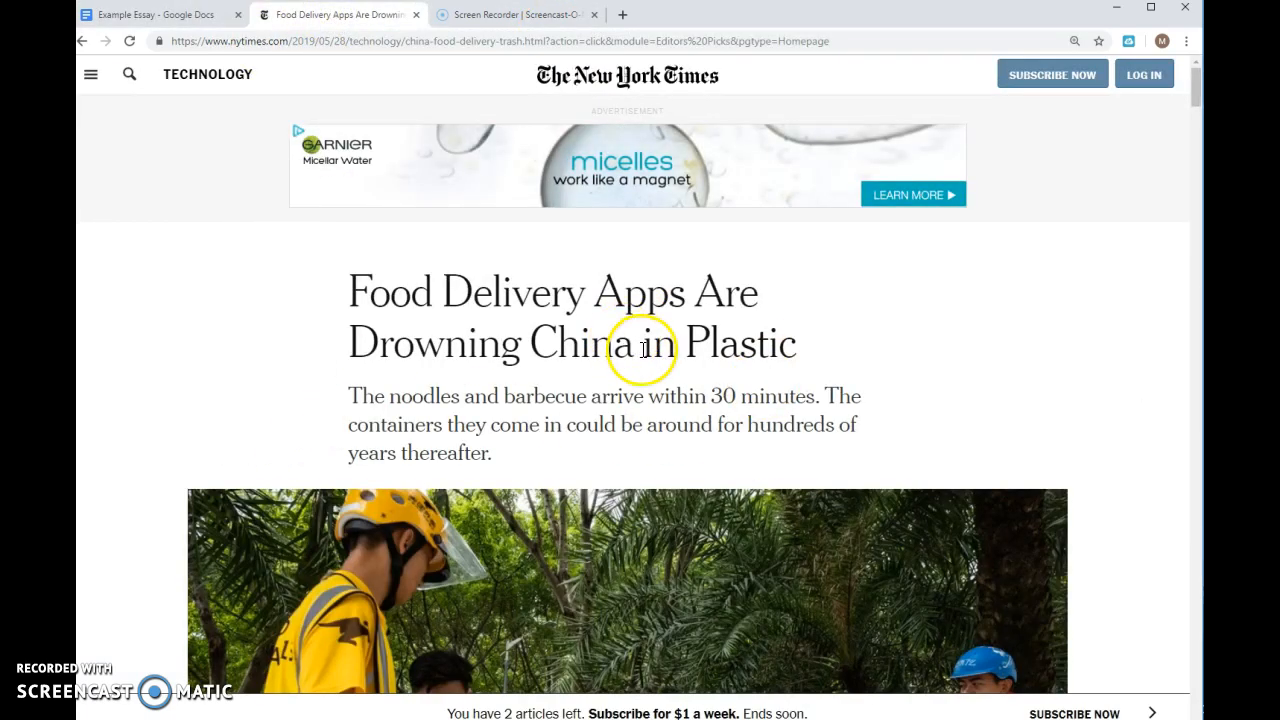
{"action": "left_click", "coordinate": [425, 41]}
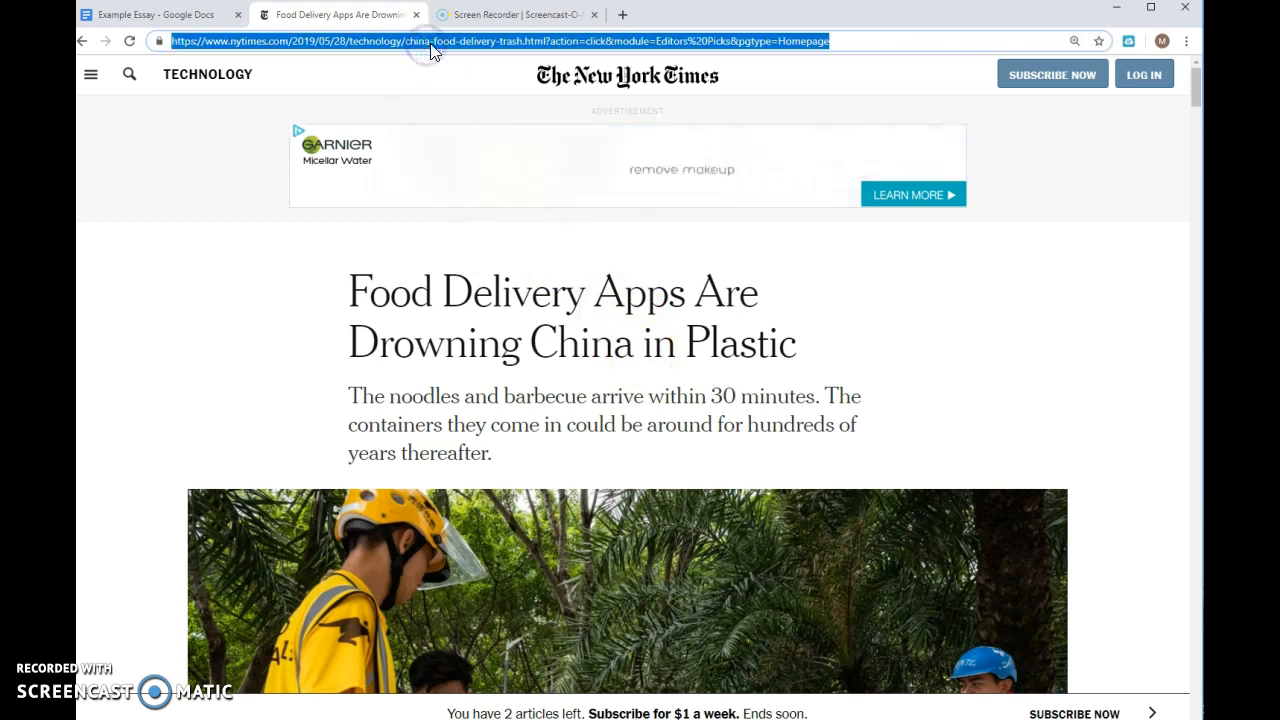
{"action": "left_click", "coordinate": [200, 15]}
{"action": "left_click", "coordinate": [1062, 222]}
{"action": "key", "text": "ctrl+v"}
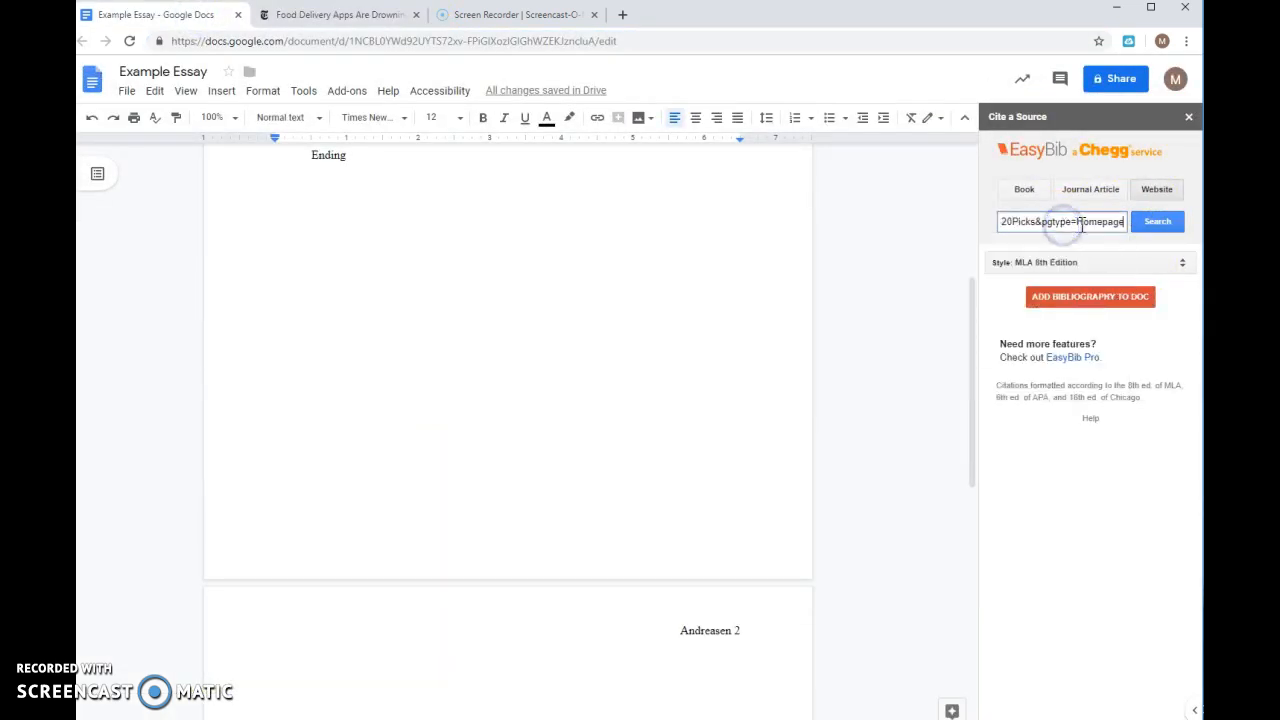
{"action": "left_click", "coordinate": [1163, 226]}
{"action": "left_click", "coordinate": [1165, 369]}
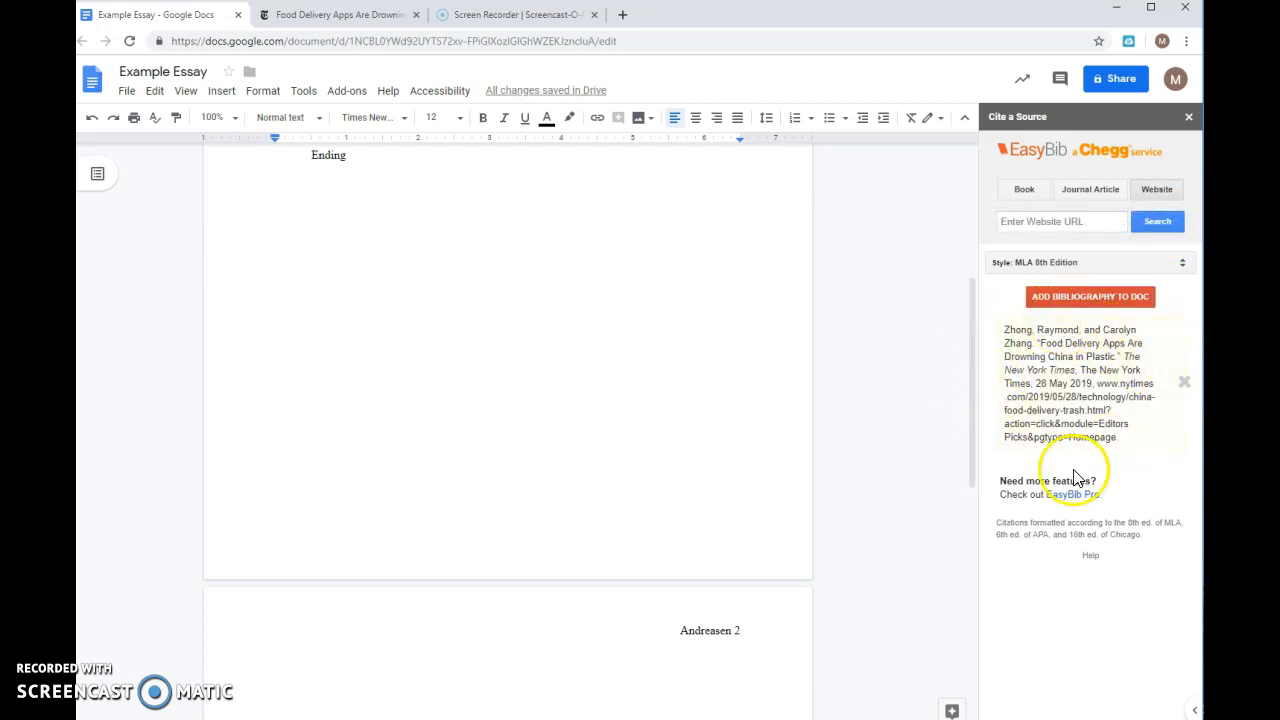
Add the EasyBib bibliography to the document's second page and review the finished essay from the citations up to the heading.
{"action": "left_click", "coordinate": [1067, 300]}
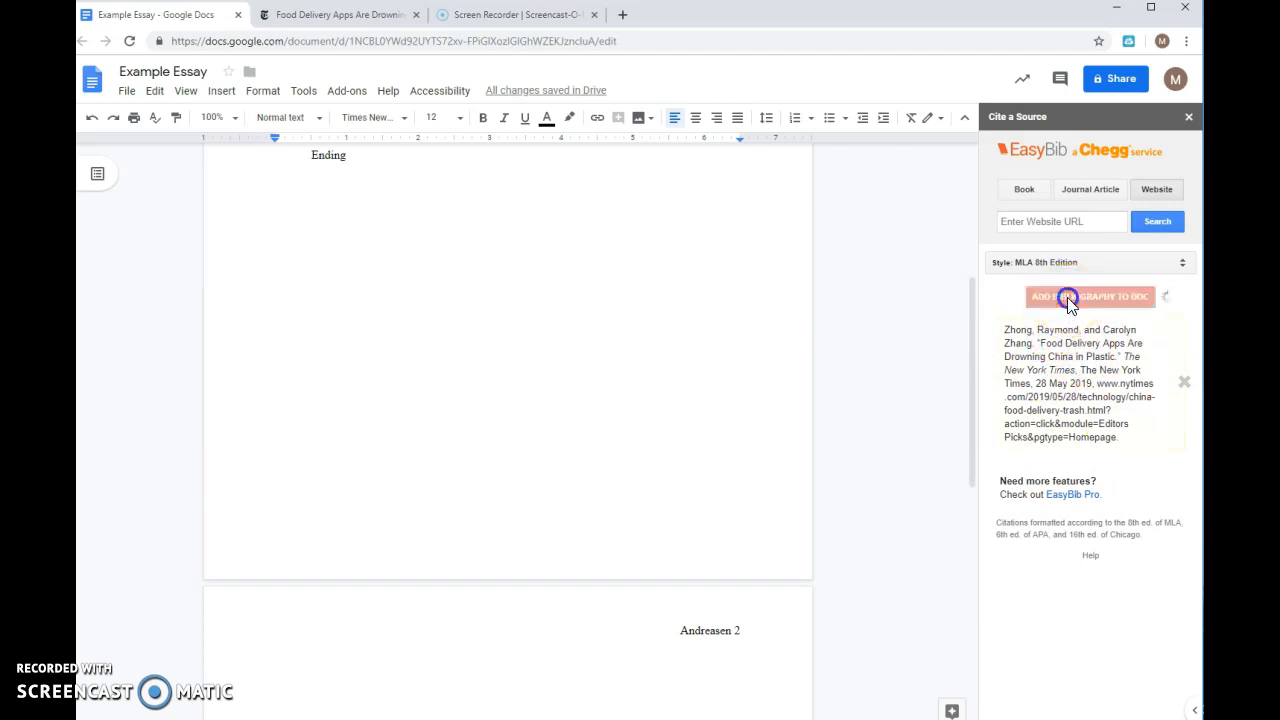
{"action": "scroll", "coordinate": [629, 363], "scroll_direction": "down", "scroll_amount": 5}
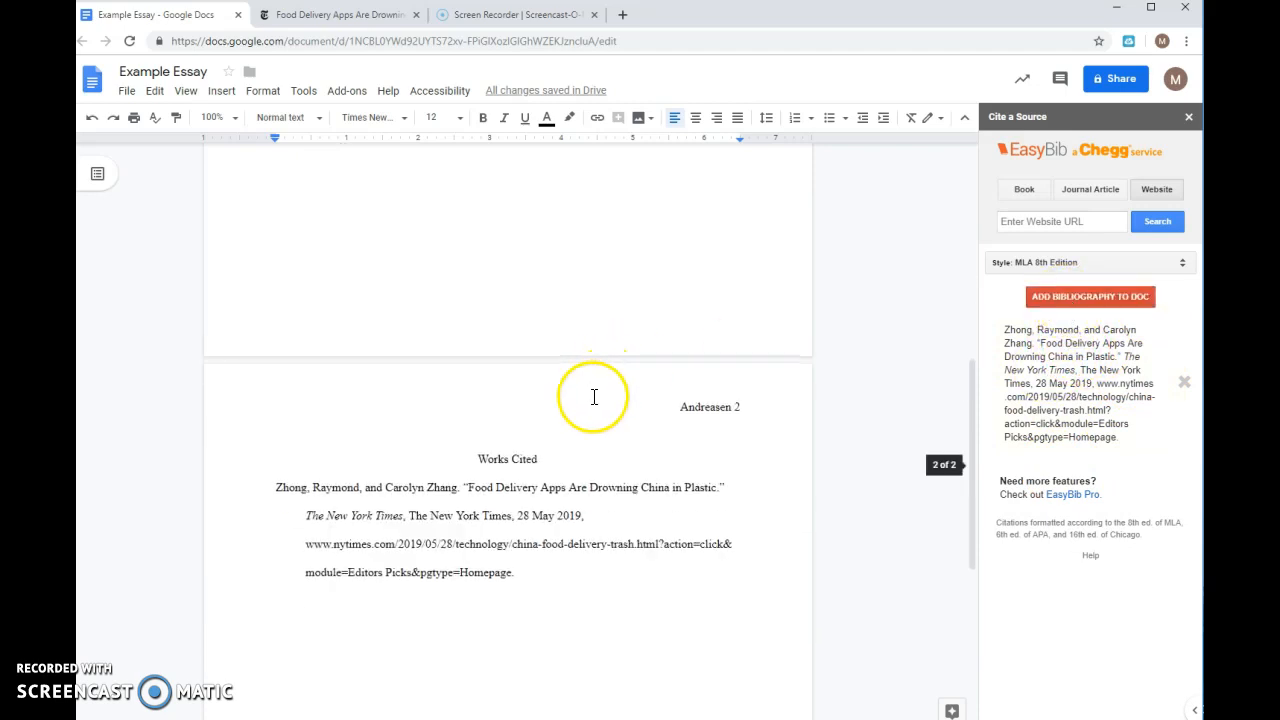
{"action": "scroll", "coordinate": [500, 257], "scroll_direction": "up", "scroll_amount": 2}
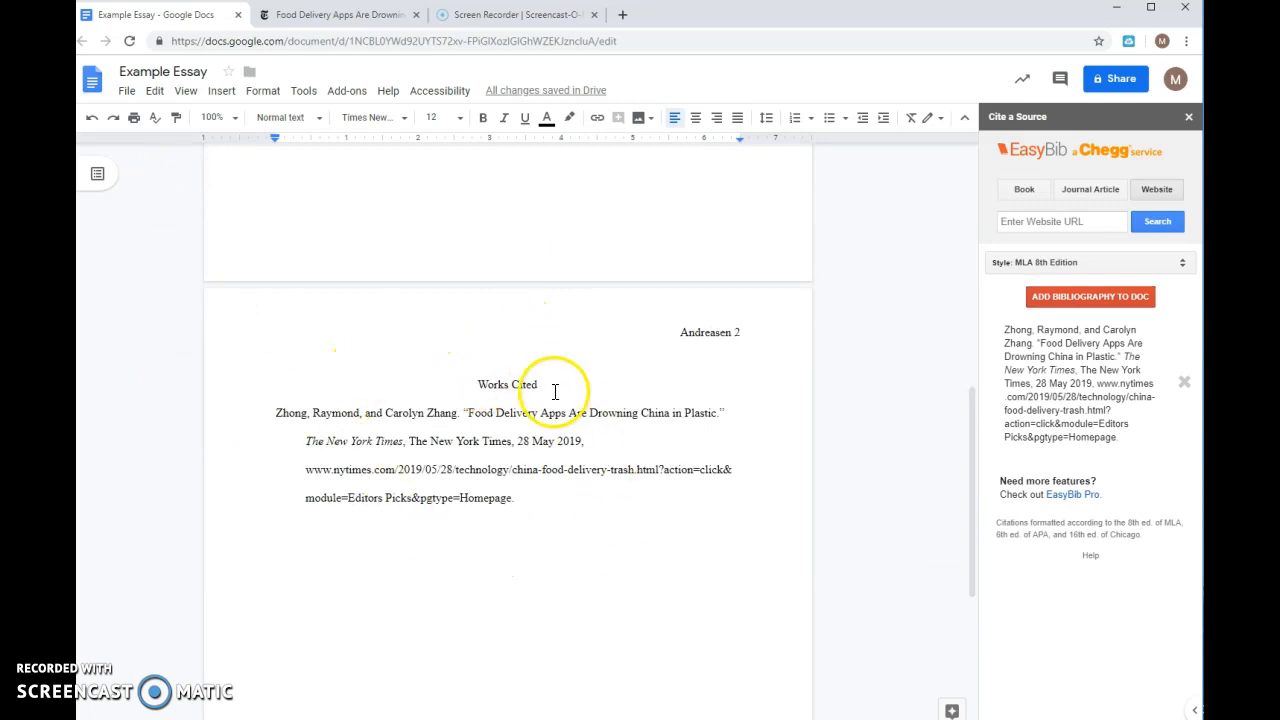
{"action": "scroll", "coordinate": [565, 405], "scroll_direction": "up", "scroll_amount": 5}
{"action": "scroll", "coordinate": [570, 410], "scroll_direction": "up", "scroll_amount": 3}
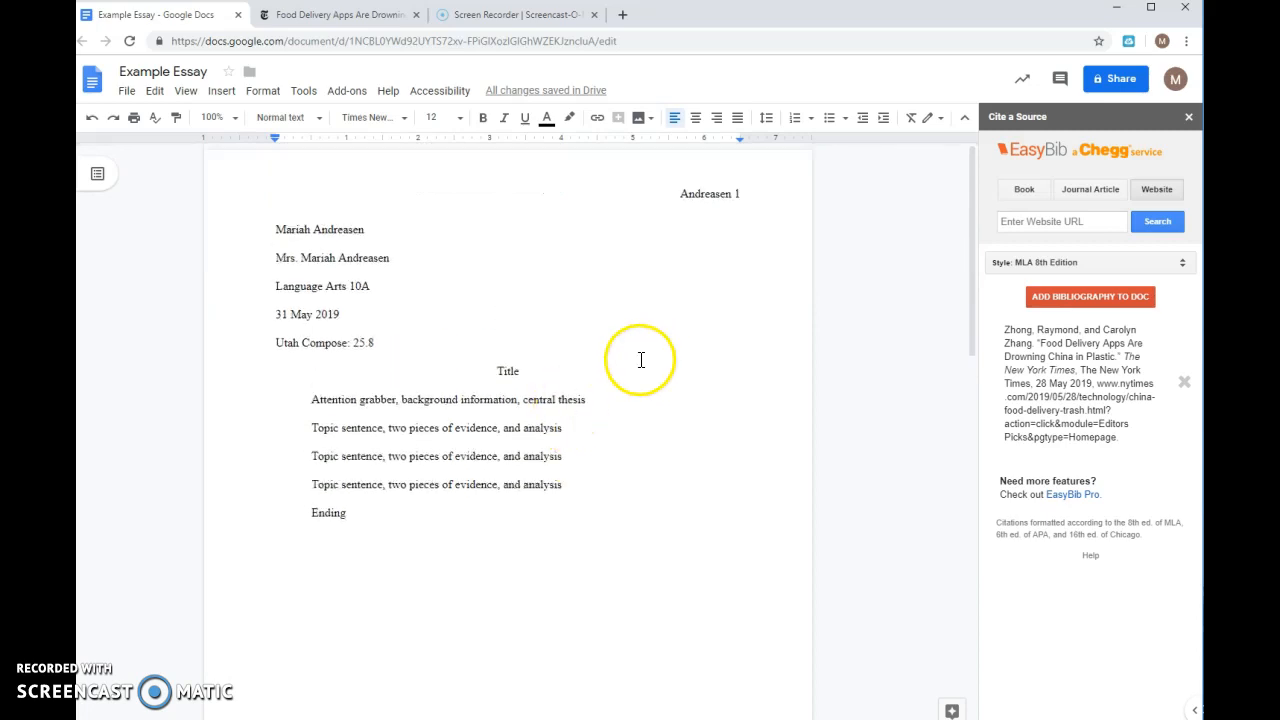